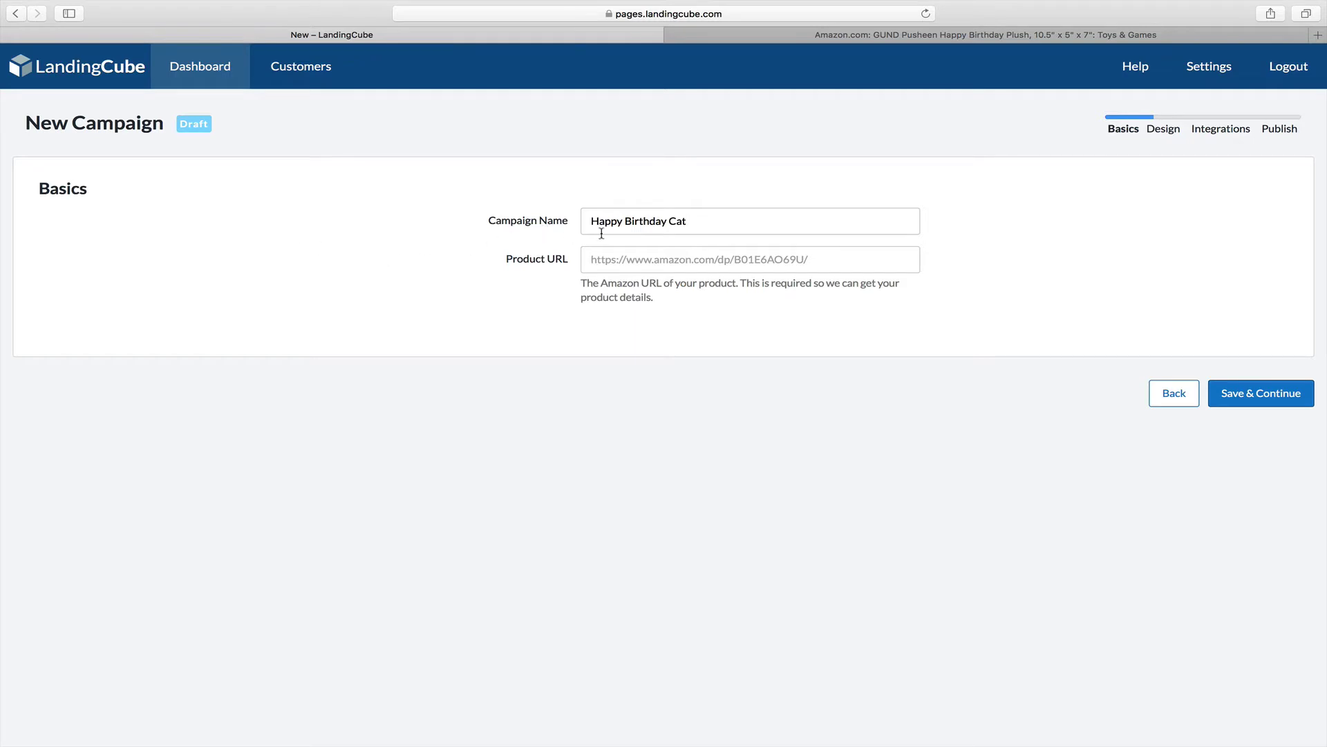
Copy the Pusheen birthday plush's Amazon link for the campaign's Product URL field.
{"action": "left_click", "coordinate": [611, 261]}
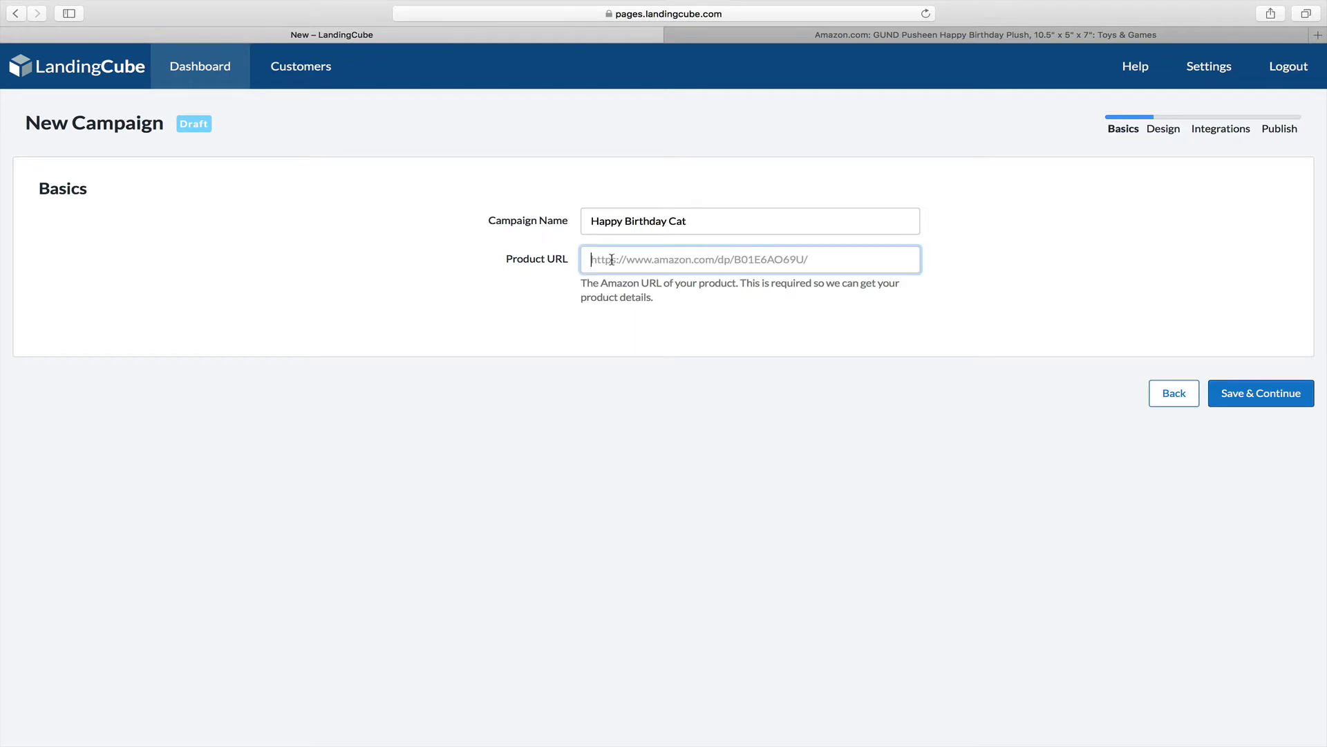
{"action": "left_click", "coordinate": [890, 34]}
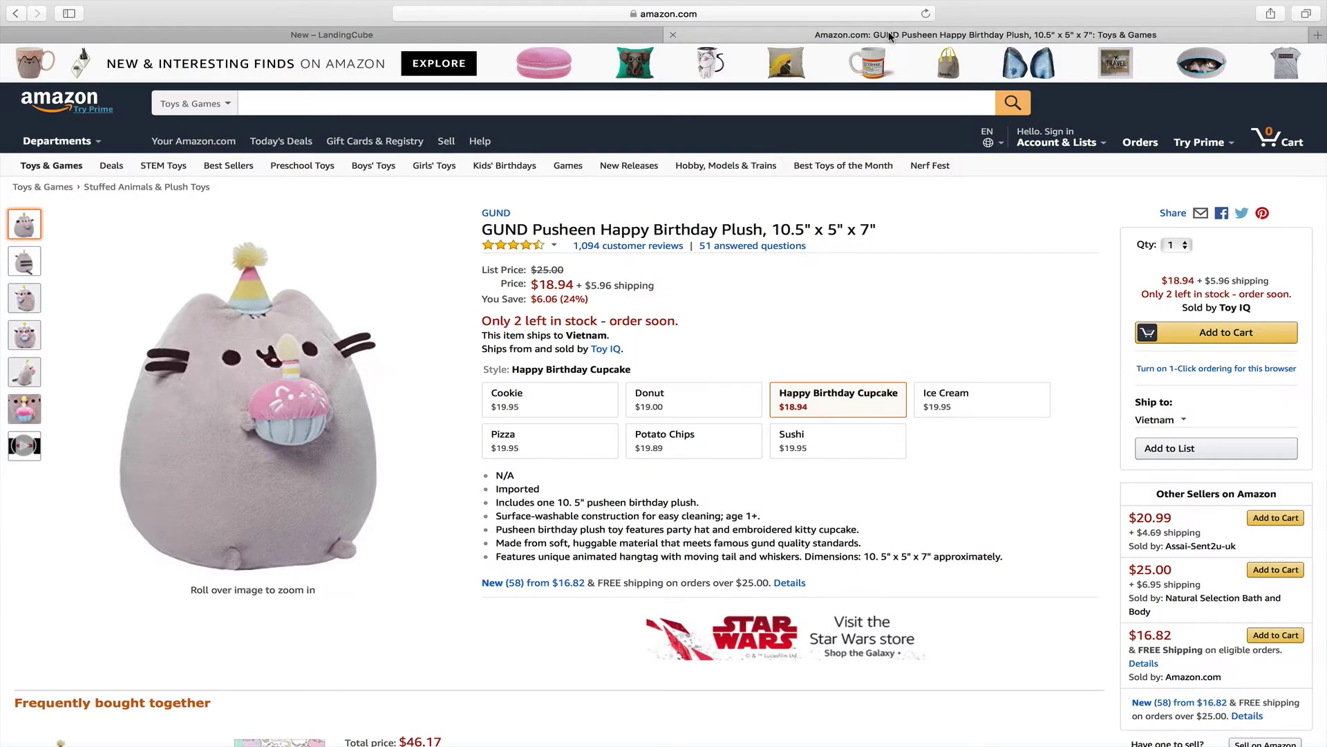
{"action": "mouse_move", "coordinate": [677, 4]}
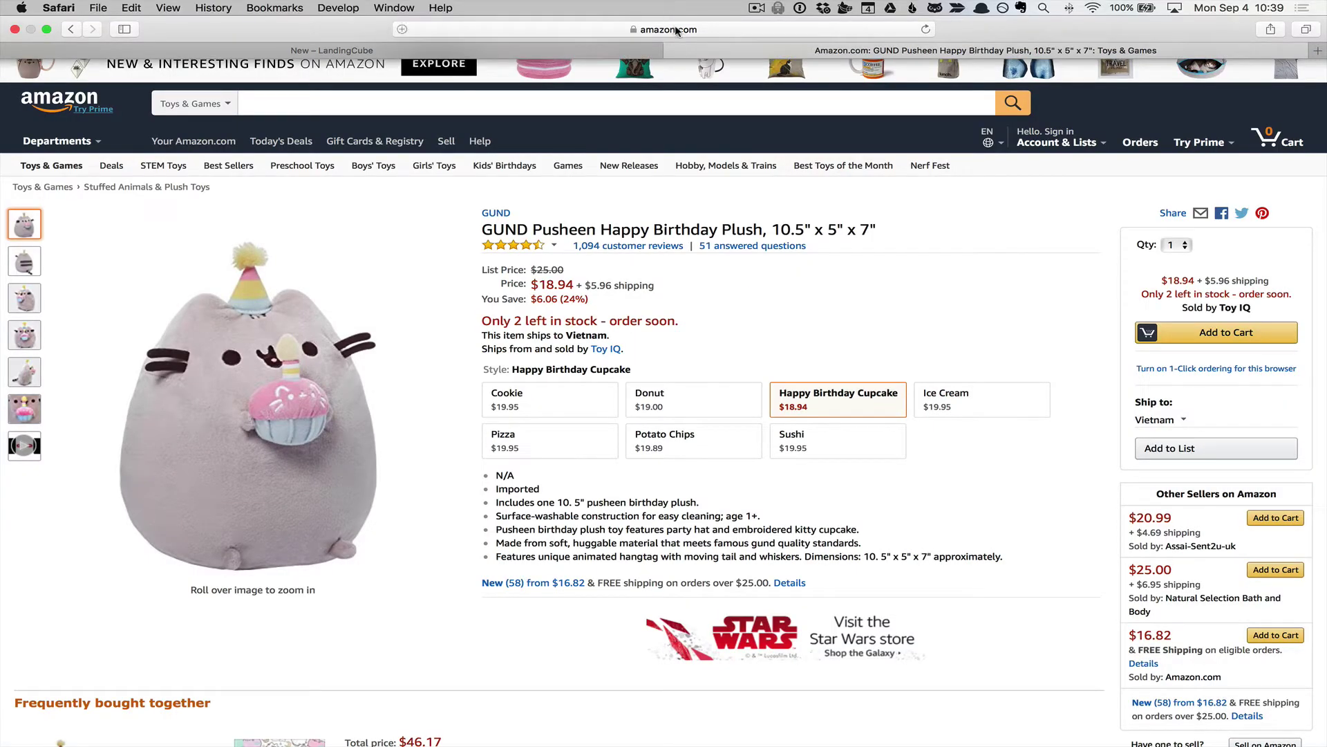
{"action": "left_click", "coordinate": [676, 30]}
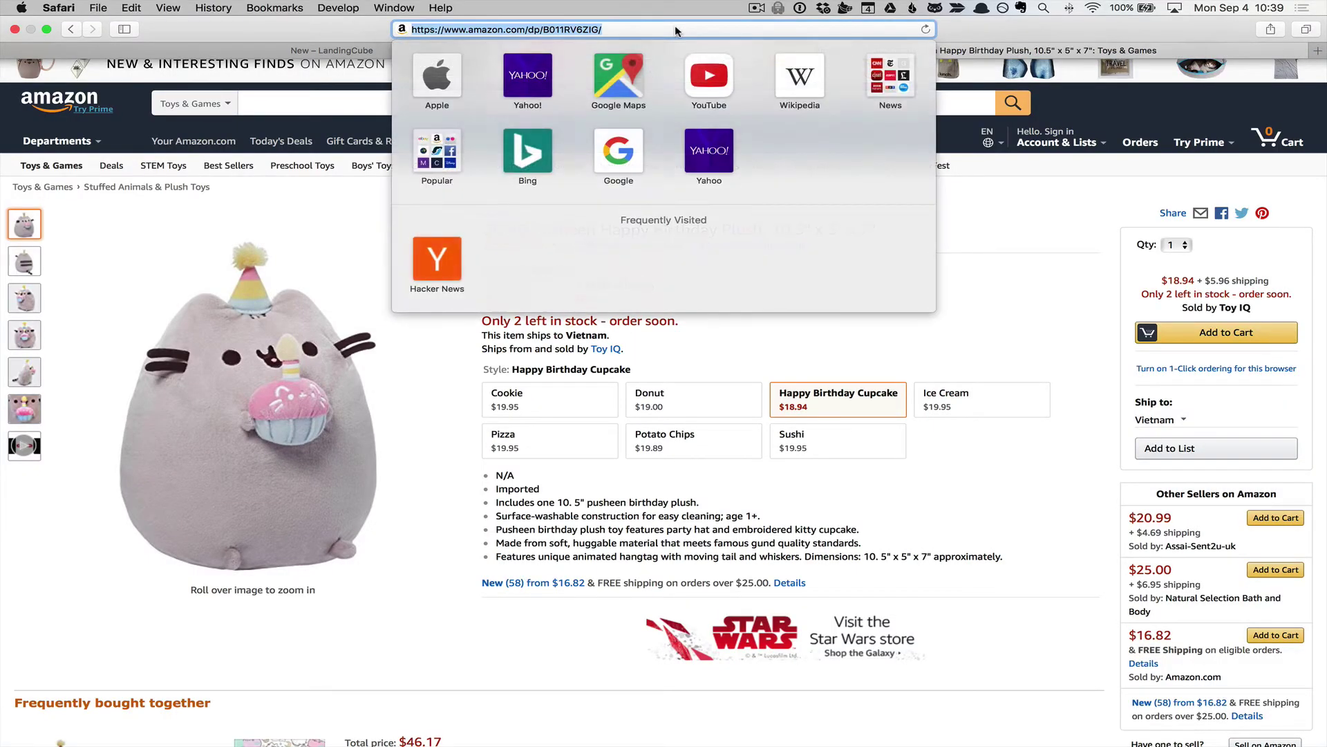
{"action": "key", "text": "super+c"}
{"action": "left_click", "coordinate": [332, 51]}
Paste the Amazon link into Product URL so the product details load.
{"action": "left_click", "coordinate": [726, 259]}
{"action": "key", "text": "super+v"}
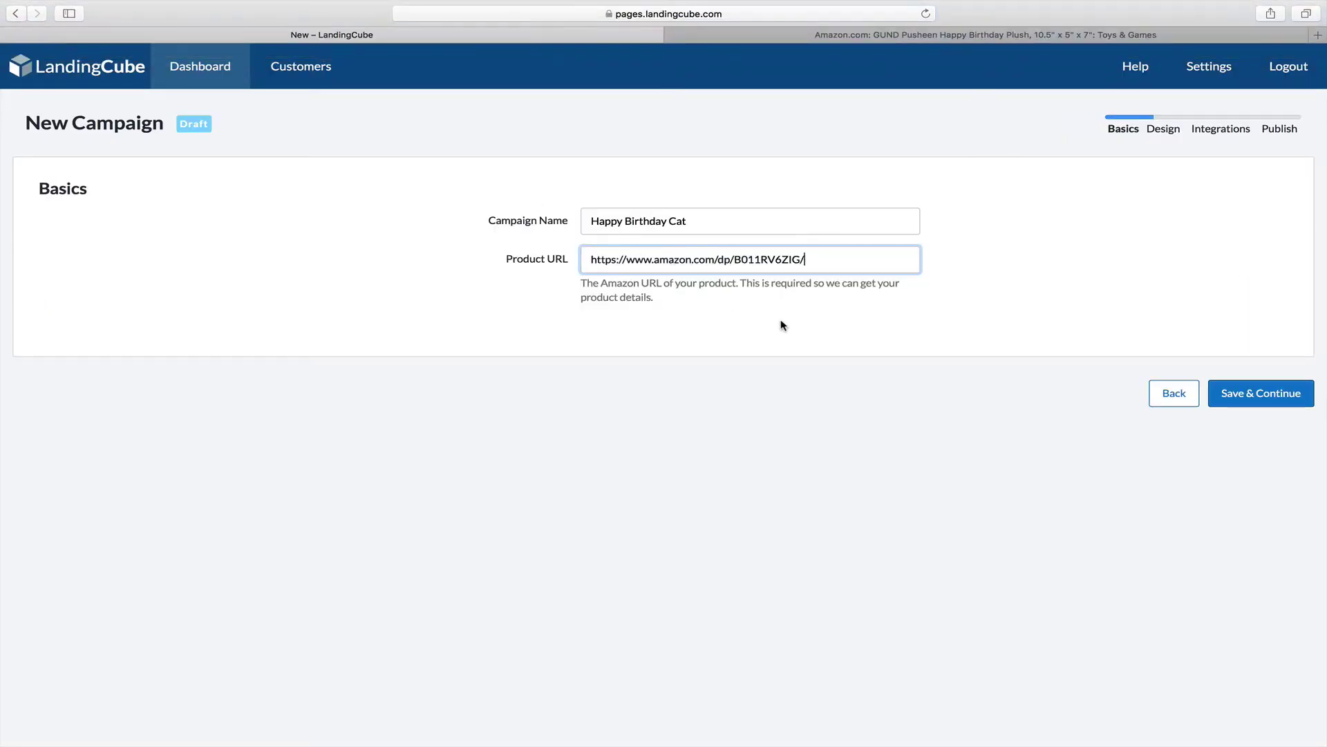
{"action": "key", "text": "super+l"}
{"action": "left_click", "coordinate": [773, 331]}
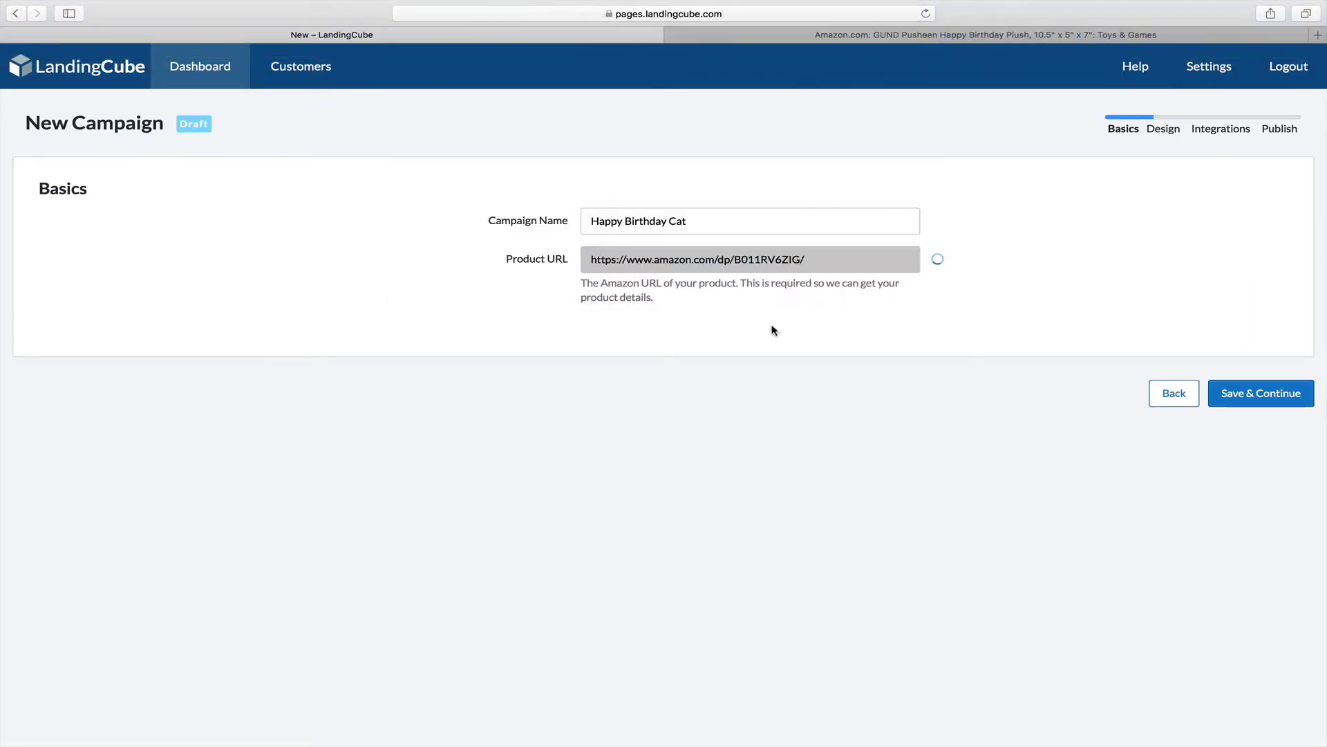
{"action": "scroll", "coordinate": [772, 330], "scroll_direction": "down", "scroll_amount": 2}
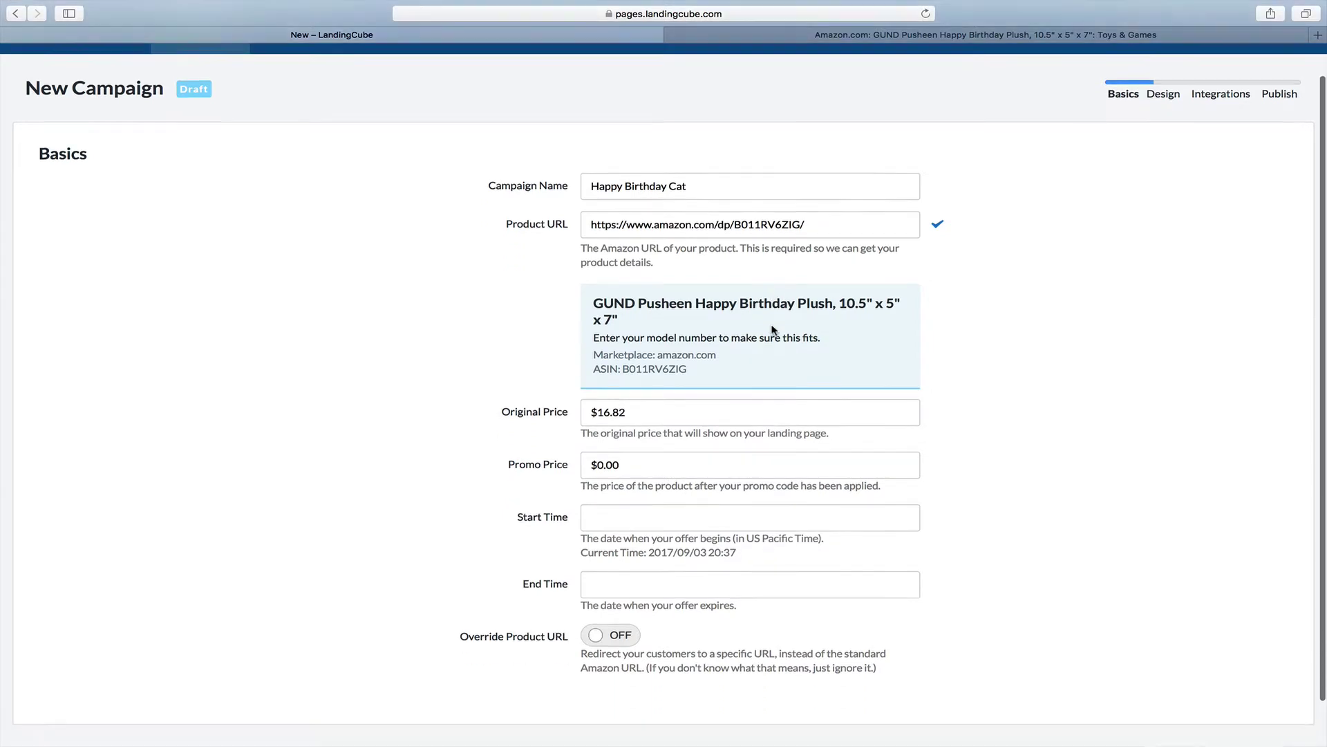
{"action": "scroll", "coordinate": [644, 304], "scroll_direction": "down", "scroll_amount": 2}
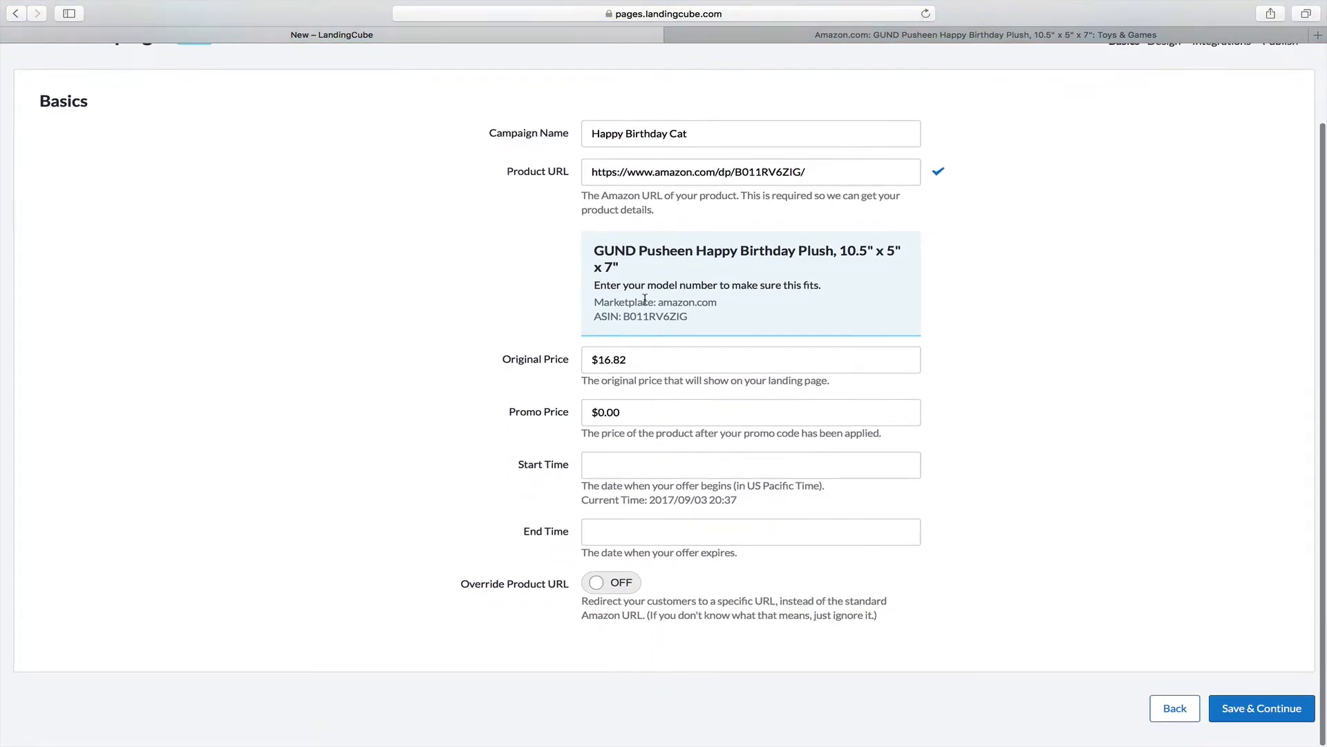
Set the promo price to $0.99 with offer dates Sep 1–18, and save the basics.
{"action": "double_click", "coordinate": [605, 416]}
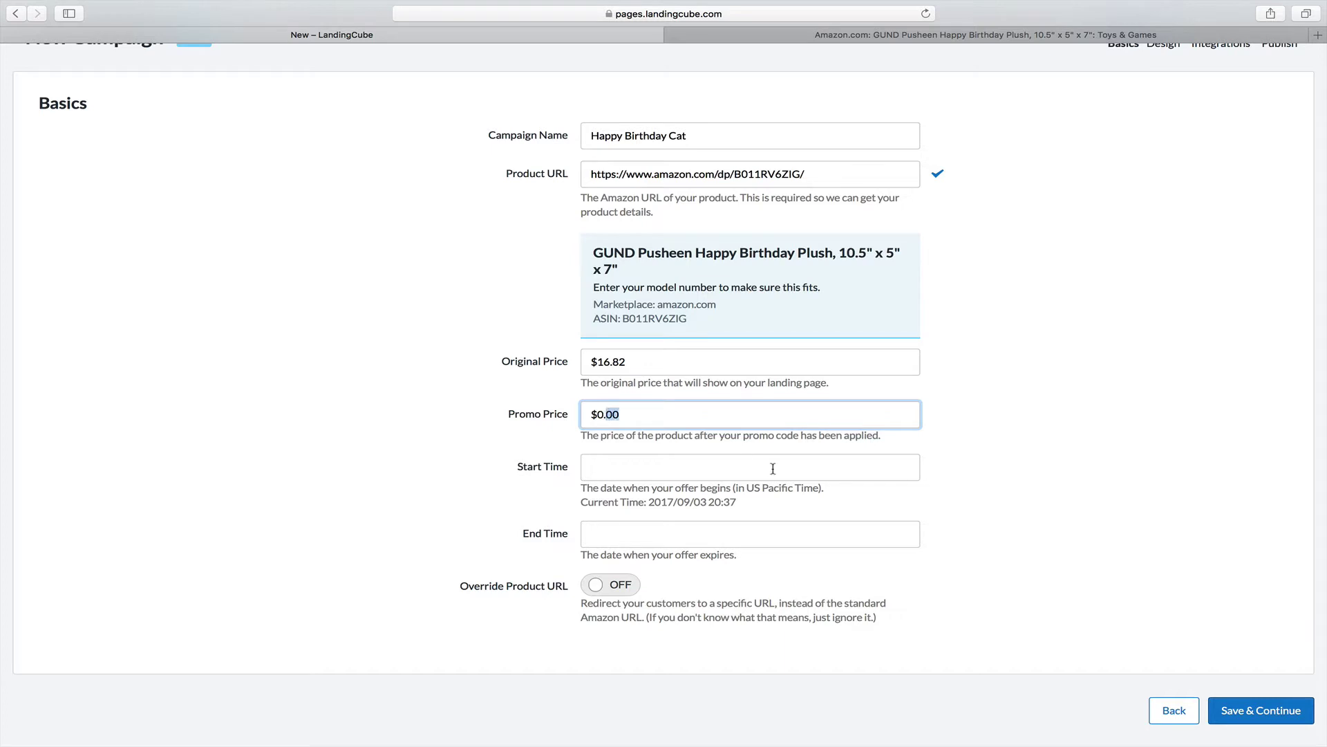
{"action": "type", "text": "99"}
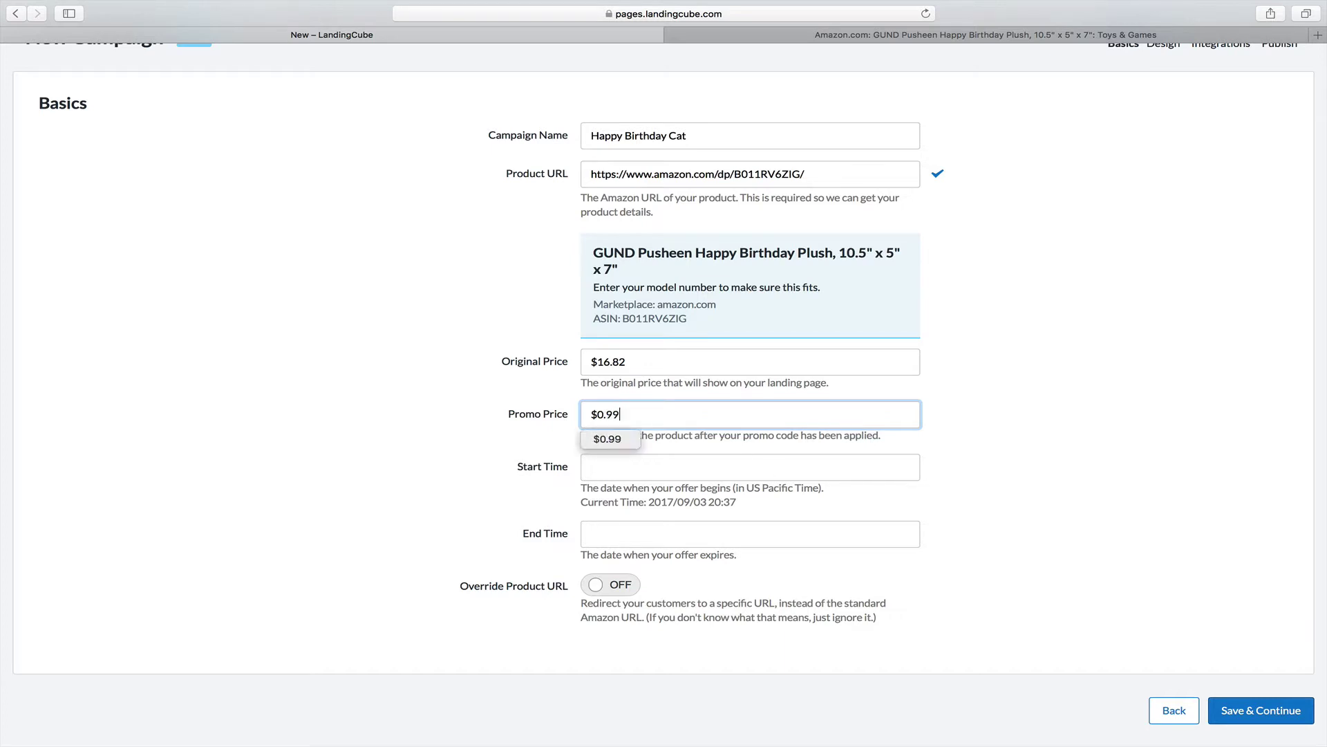
{"action": "left_click", "coordinate": [690, 468]}
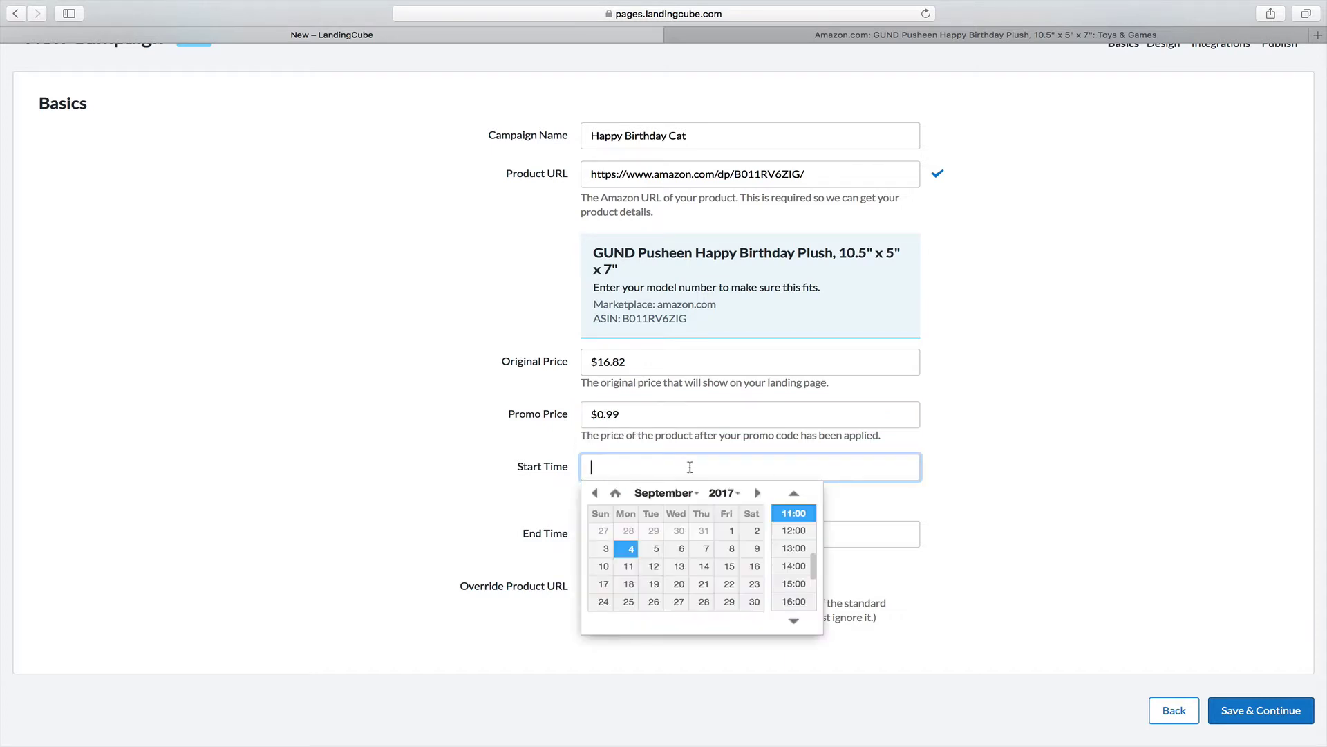
{"action": "left_click", "coordinate": [733, 532]}
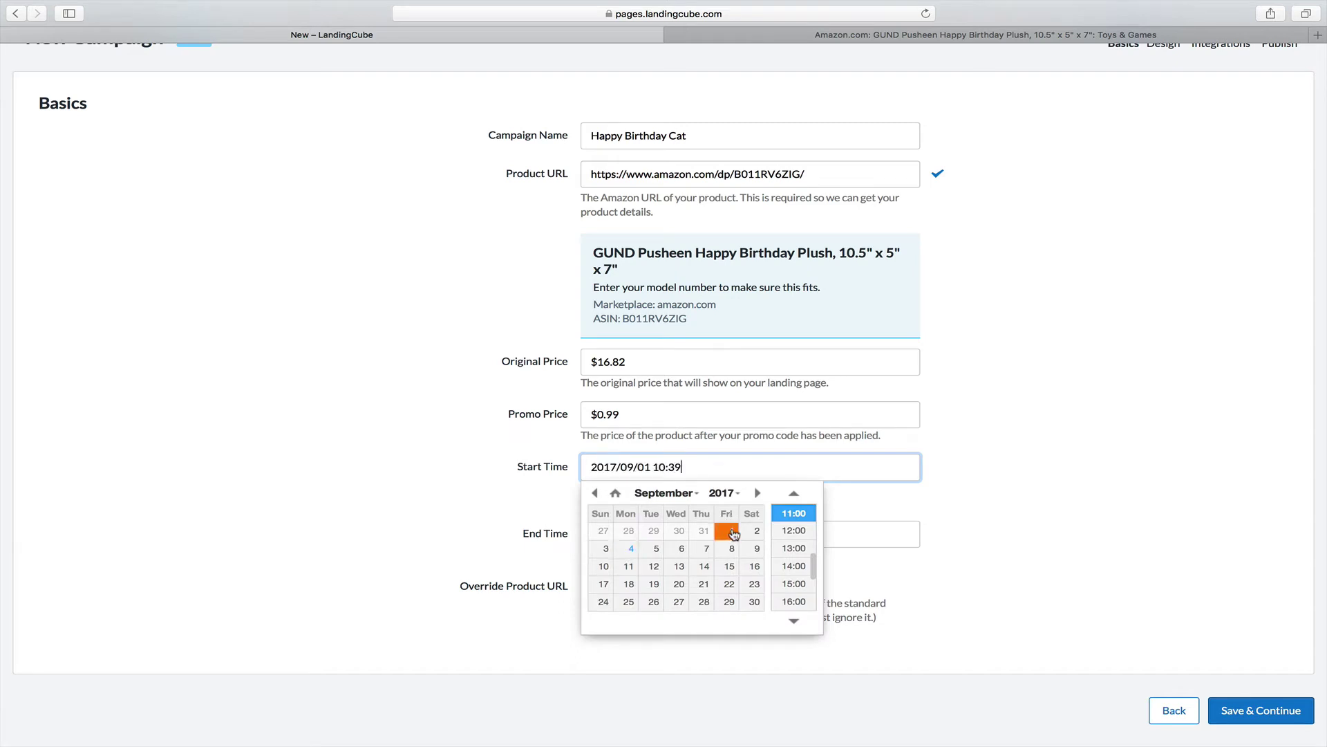
{"action": "left_click", "coordinate": [863, 533]}
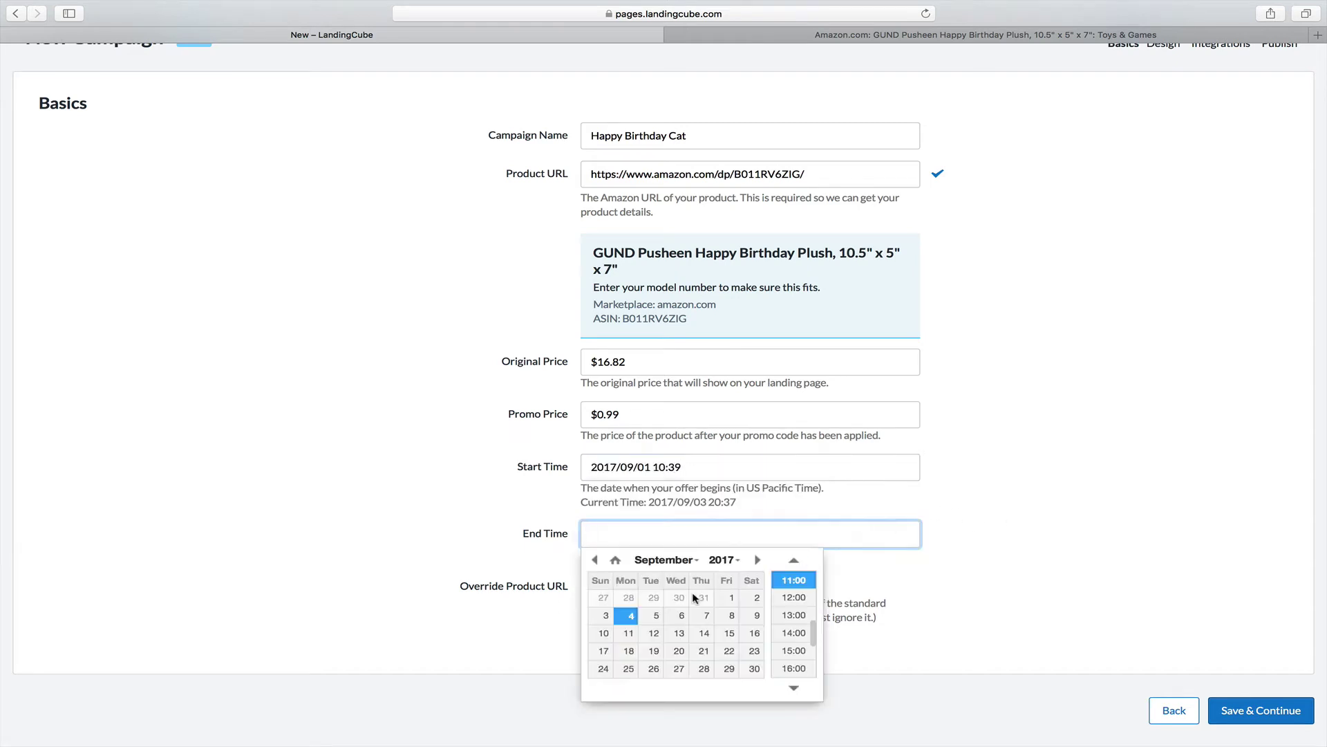
{"action": "left_click", "coordinate": [627, 653]}
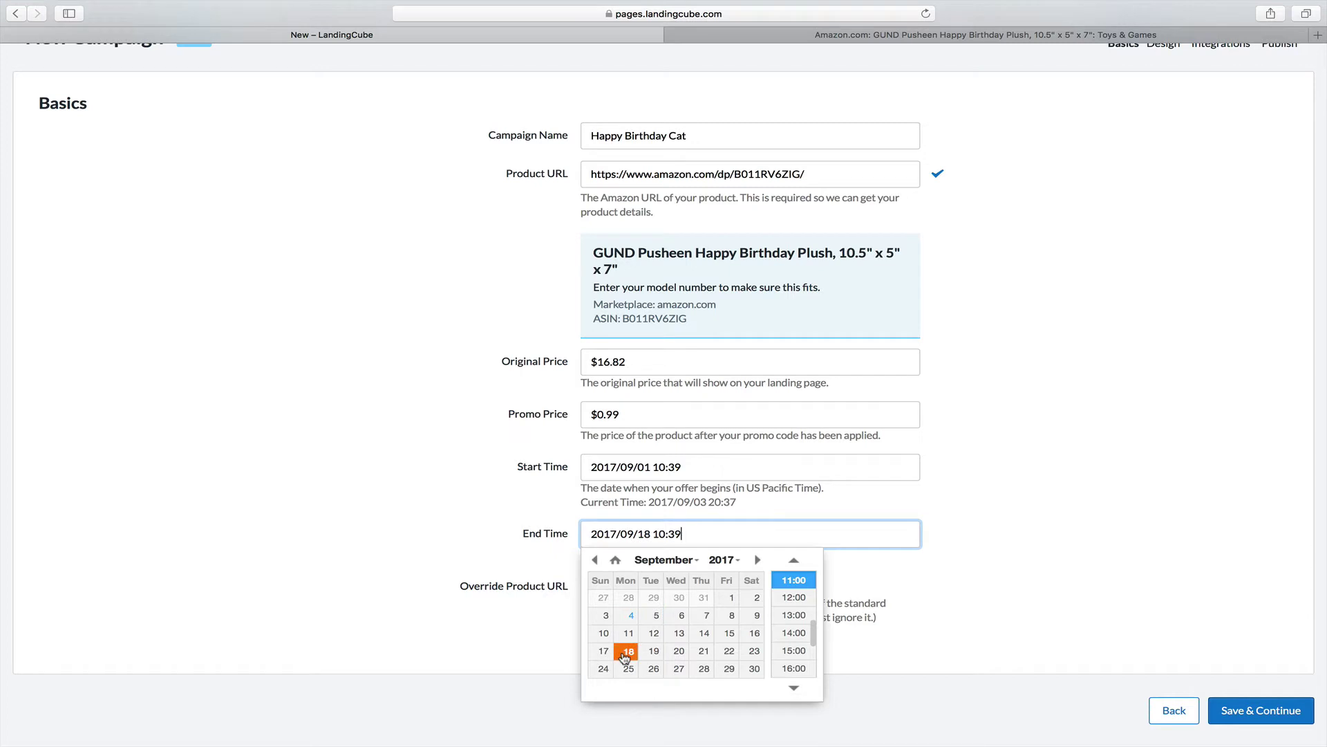
{"action": "left_click", "coordinate": [998, 517]}
{"action": "left_click", "coordinate": [1262, 711]}
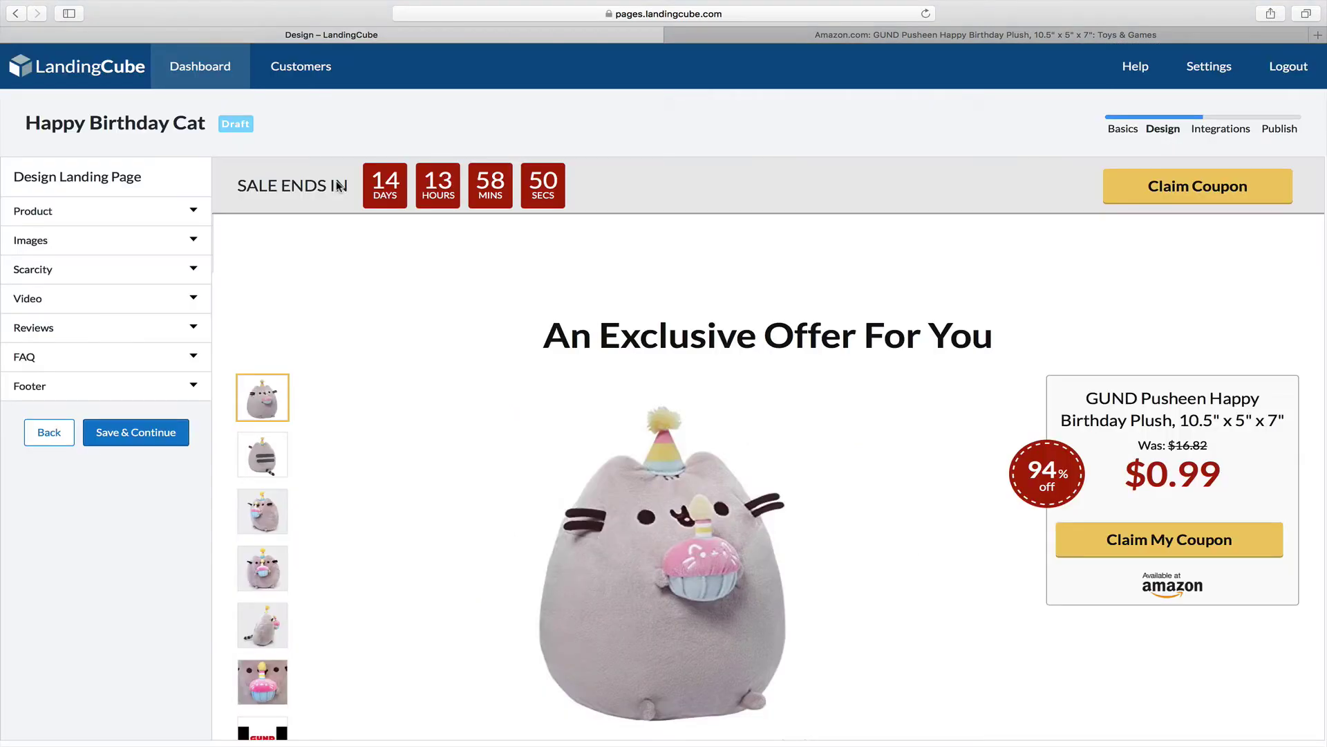
{"action": "scroll", "coordinate": [522, 289], "scroll_direction": "down", "scroll_amount": 2}
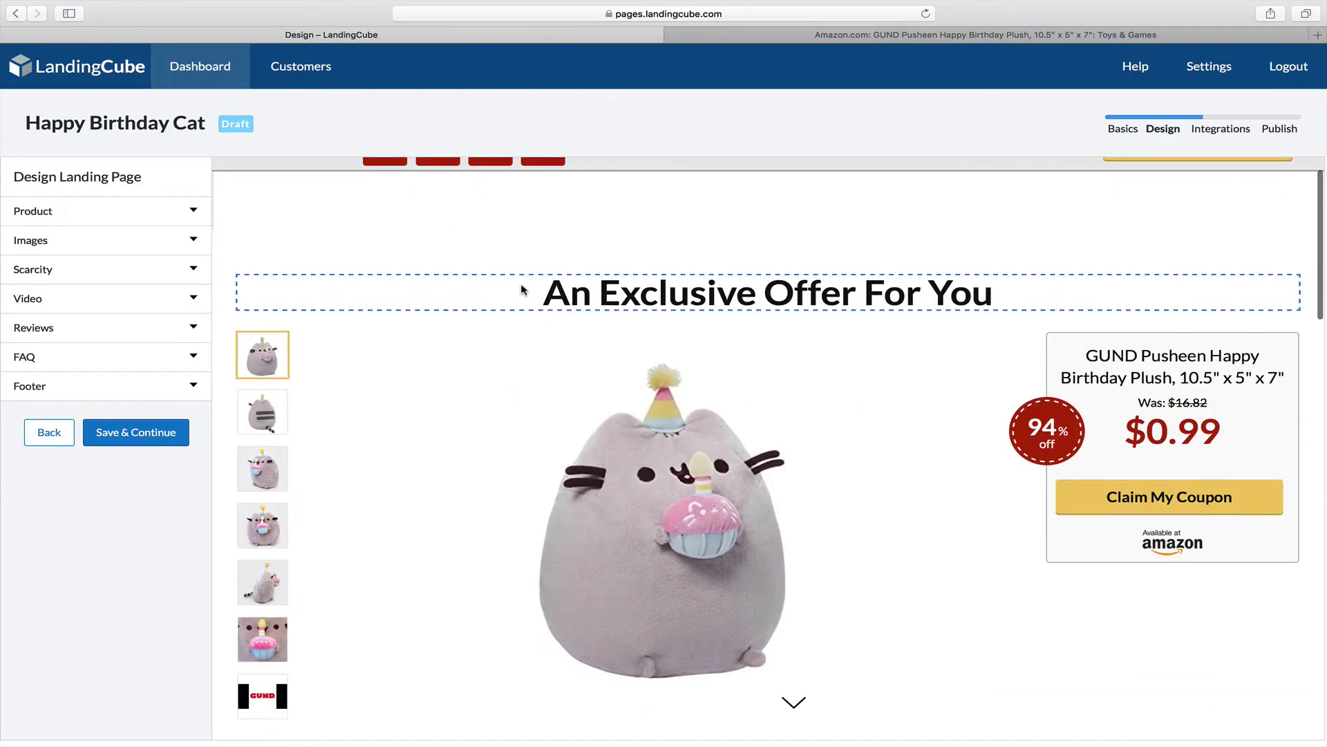
{"action": "scroll", "coordinate": [523, 290], "scroll_direction": "down", "scroll_amount": 2}
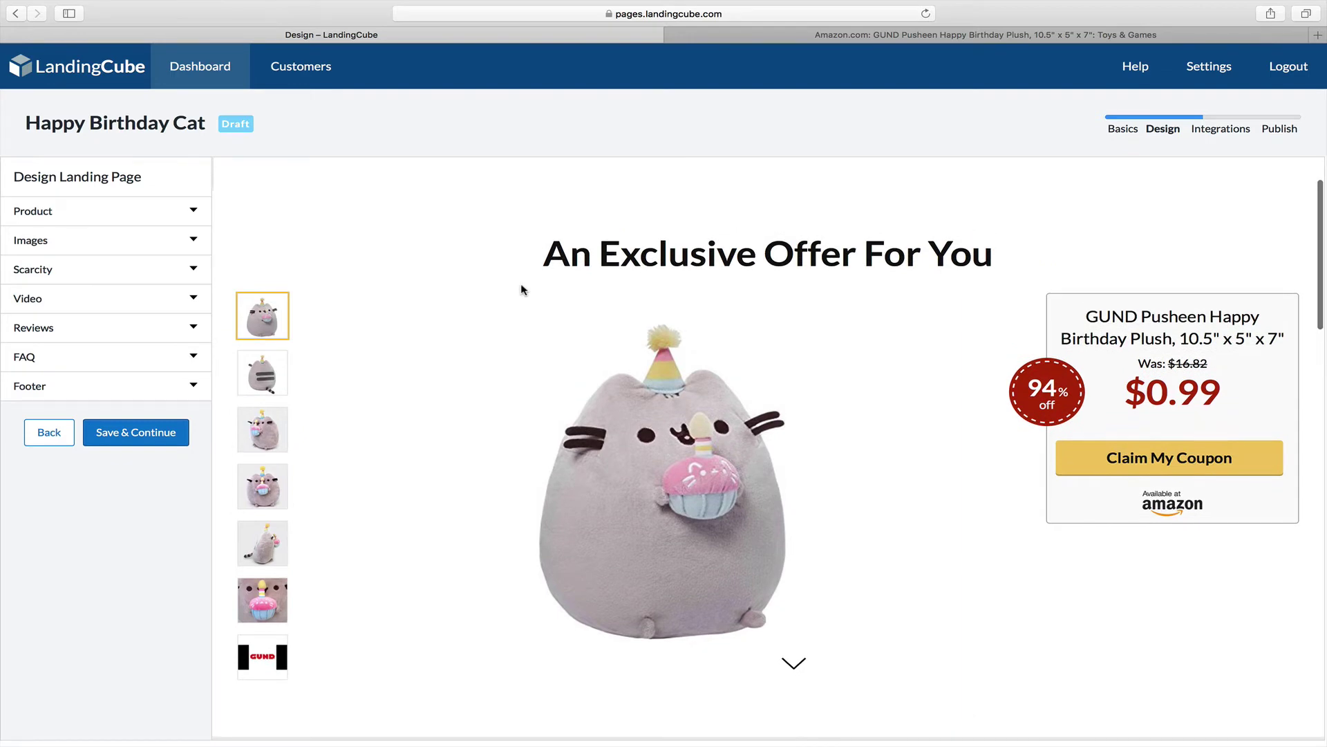
{"action": "scroll", "coordinate": [523, 290], "scroll_direction": "down", "scroll_amount": 1}
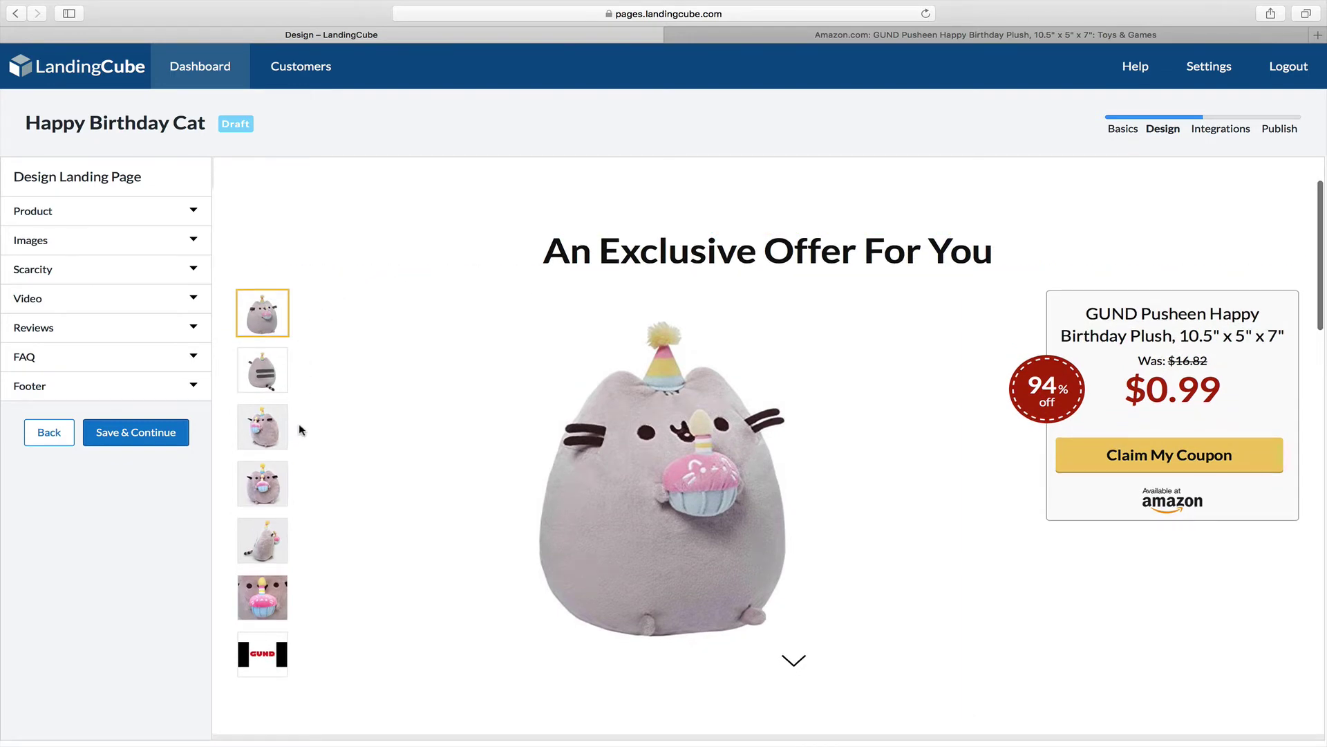
Move the third product photo up to second place in the gallery.
{"action": "left_click", "coordinate": [271, 427]}
{"action": "left_click_drag", "start_coordinate": [278, 431], "coordinate": [264, 363]}
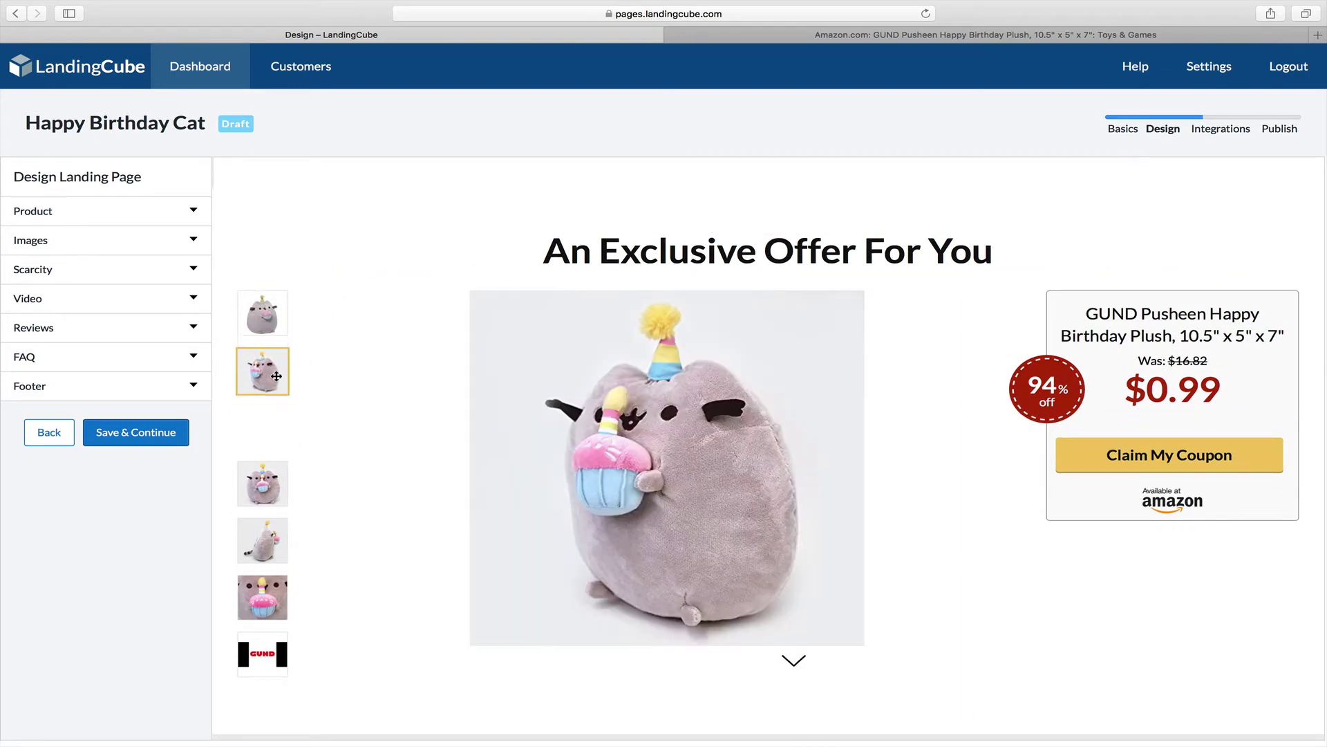
{"action": "left_click", "coordinate": [254, 550]}
{"action": "left_click", "coordinate": [263, 654]}
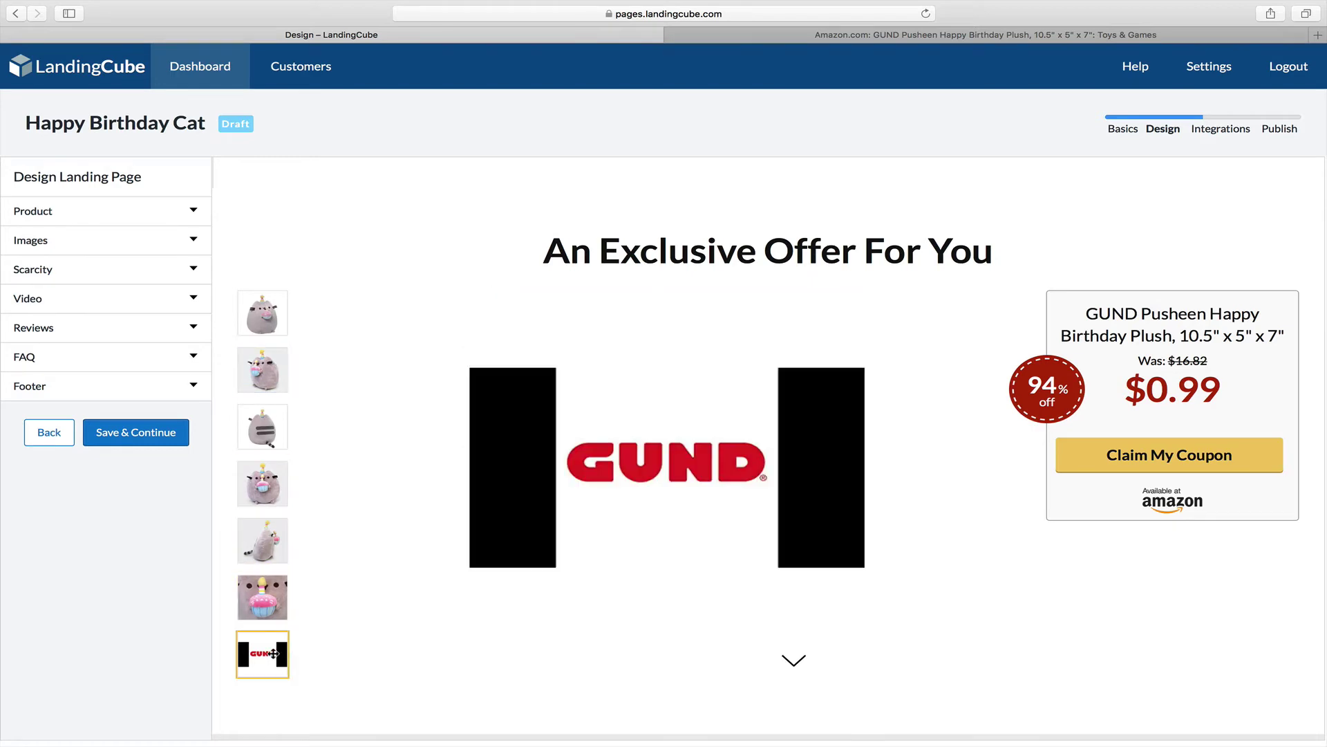
Delete Image 7, the GUND logo, from the page images.
{"action": "left_click", "coordinate": [103, 240]}
{"action": "left_click", "coordinate": [263, 598]}
{"action": "left_click", "coordinate": [194, 428]}
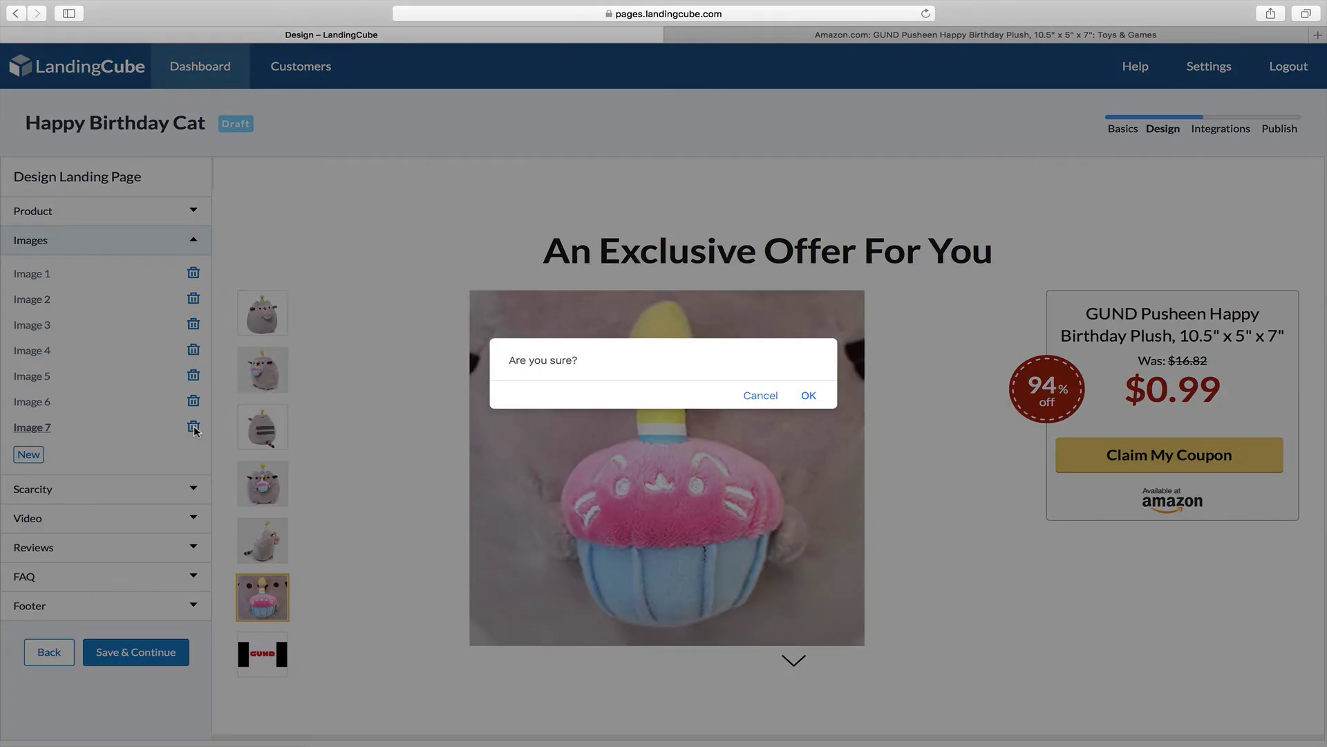
{"action": "left_click", "coordinate": [810, 396]}
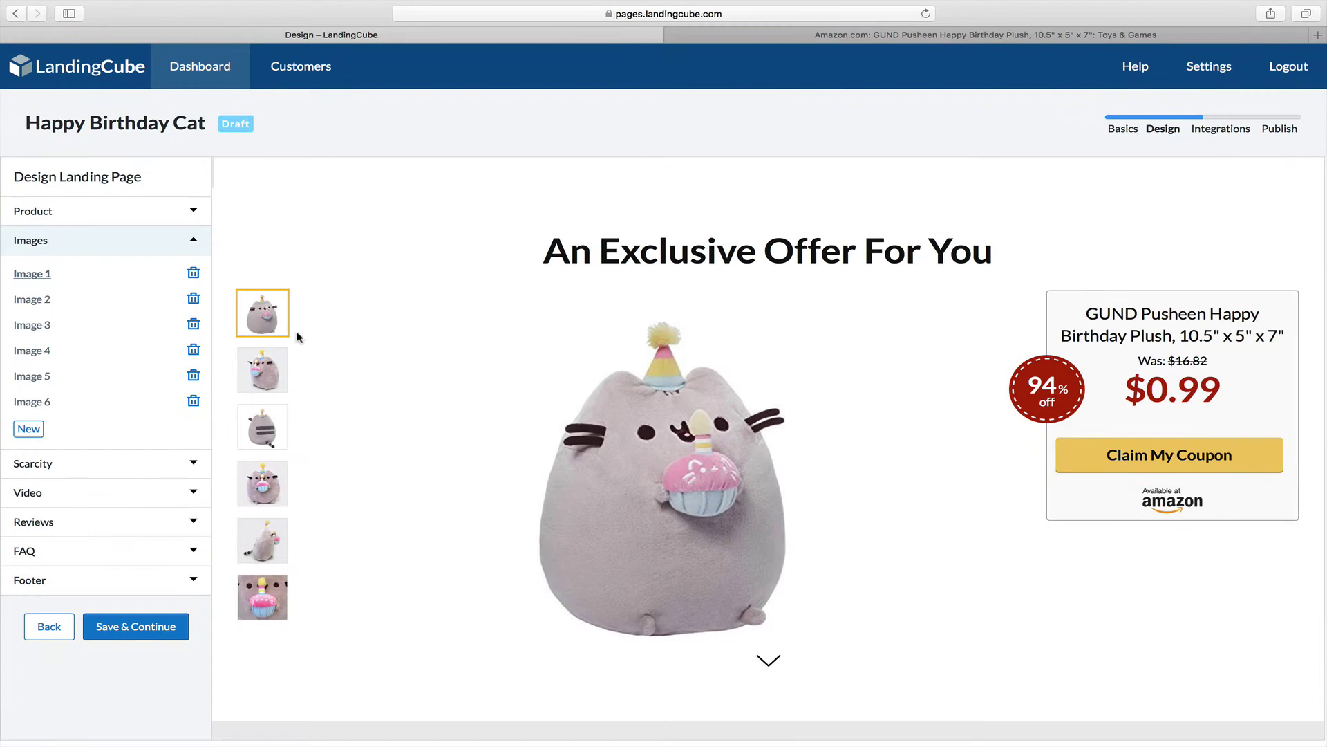
Select the whole headline to replace it with 'Get Our Favorite Birthday Cat Plushie'.
{"action": "left_click", "coordinate": [633, 253]}
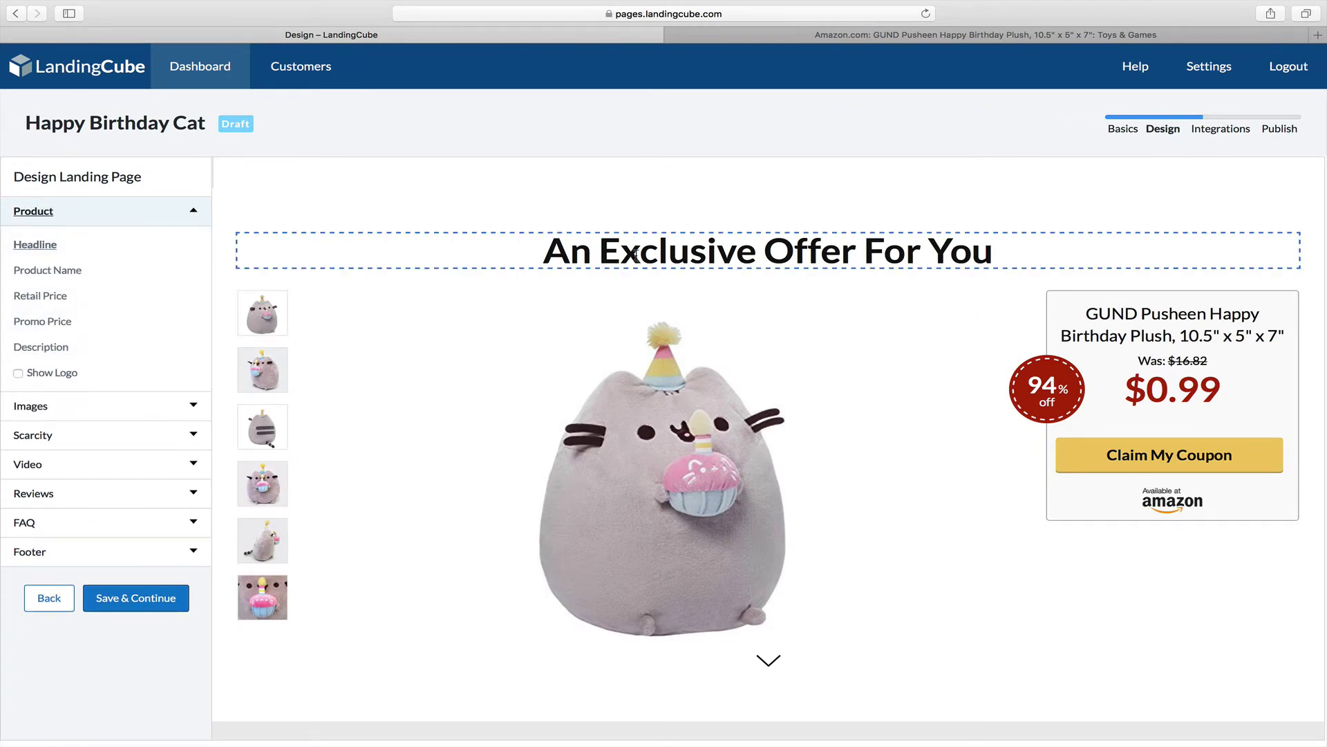
{"action": "triple_click", "coordinate": [633, 254]}
{"action": "type", "text": "Get "}
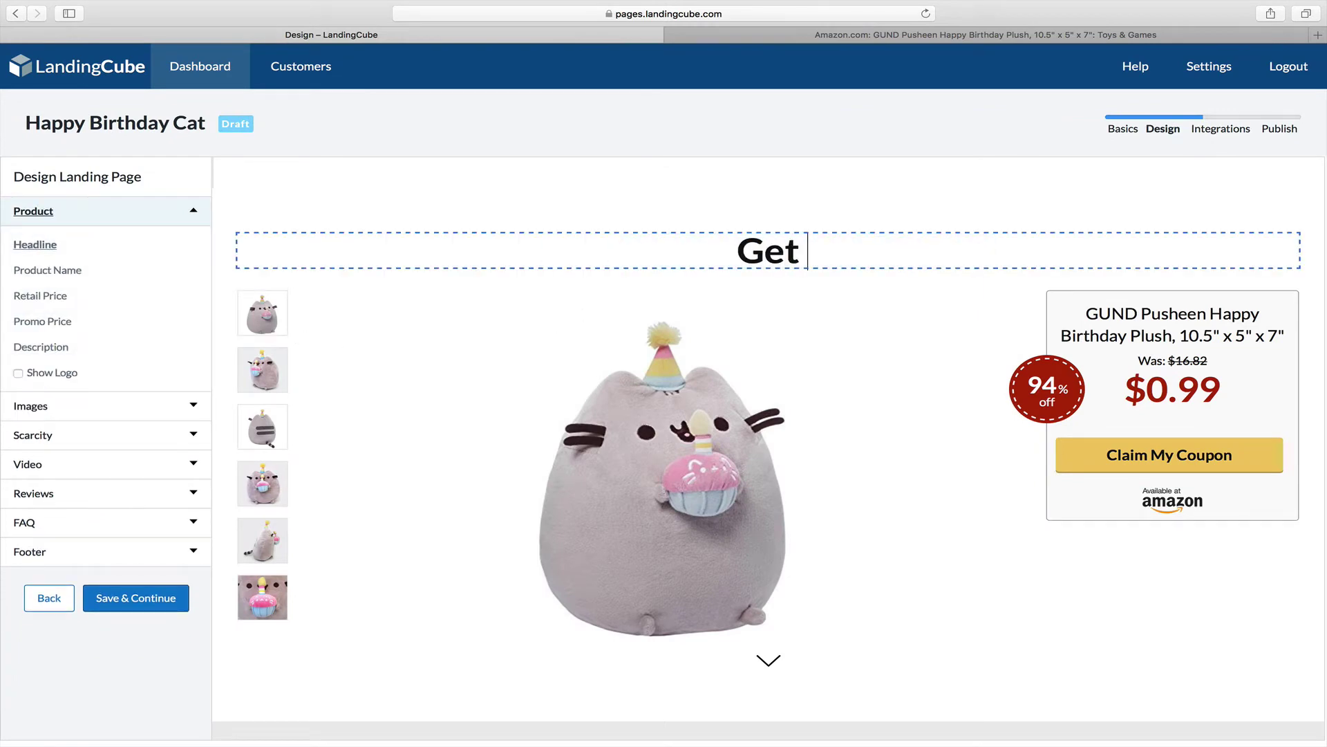
{"action": "type", "text": "Our Favorite"}
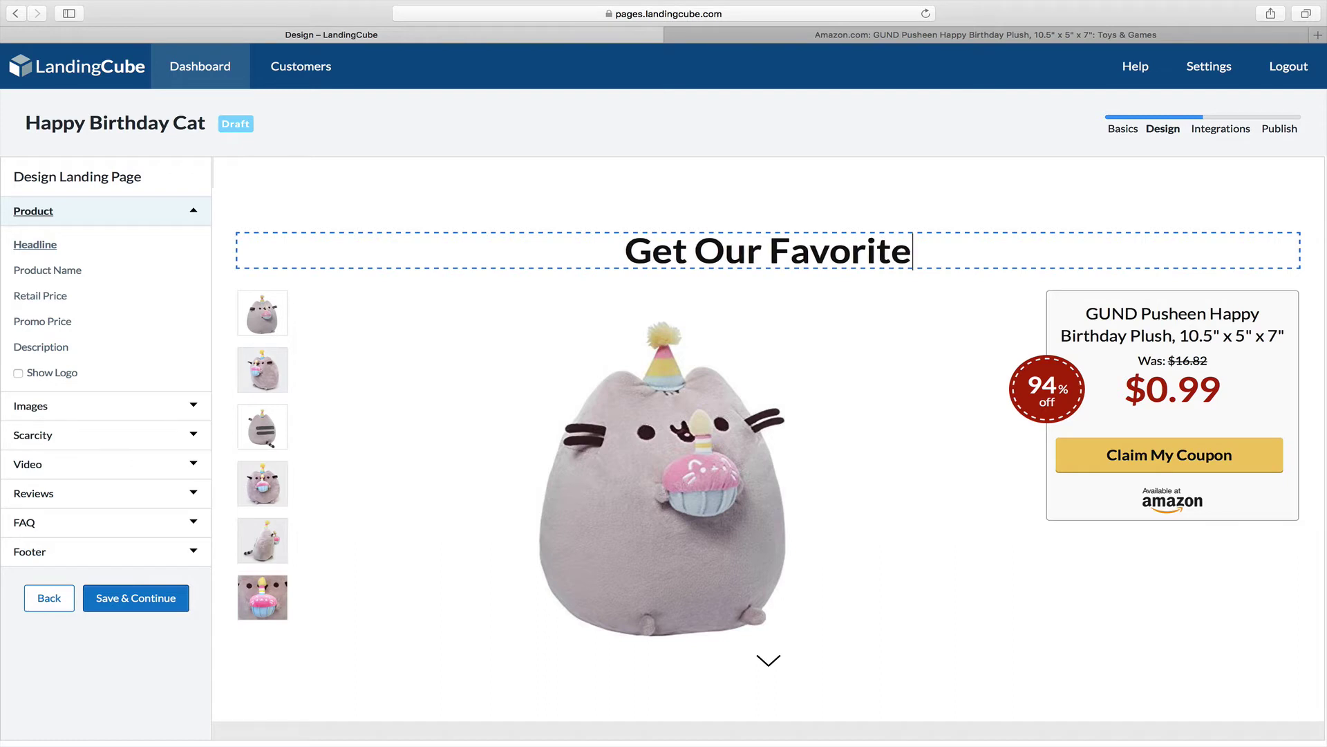
{"action": "type", "text": " Birthday C"}
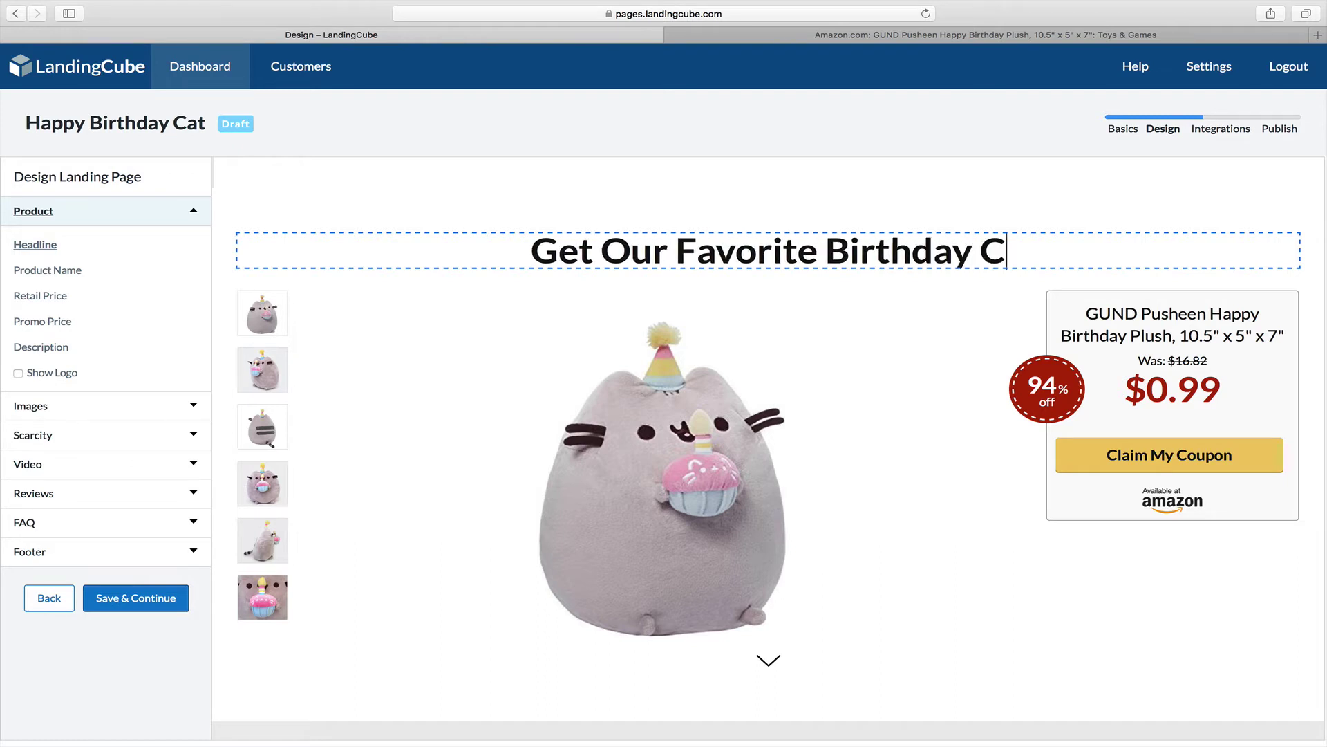
{"action": "type", "text": "at Plushie"}
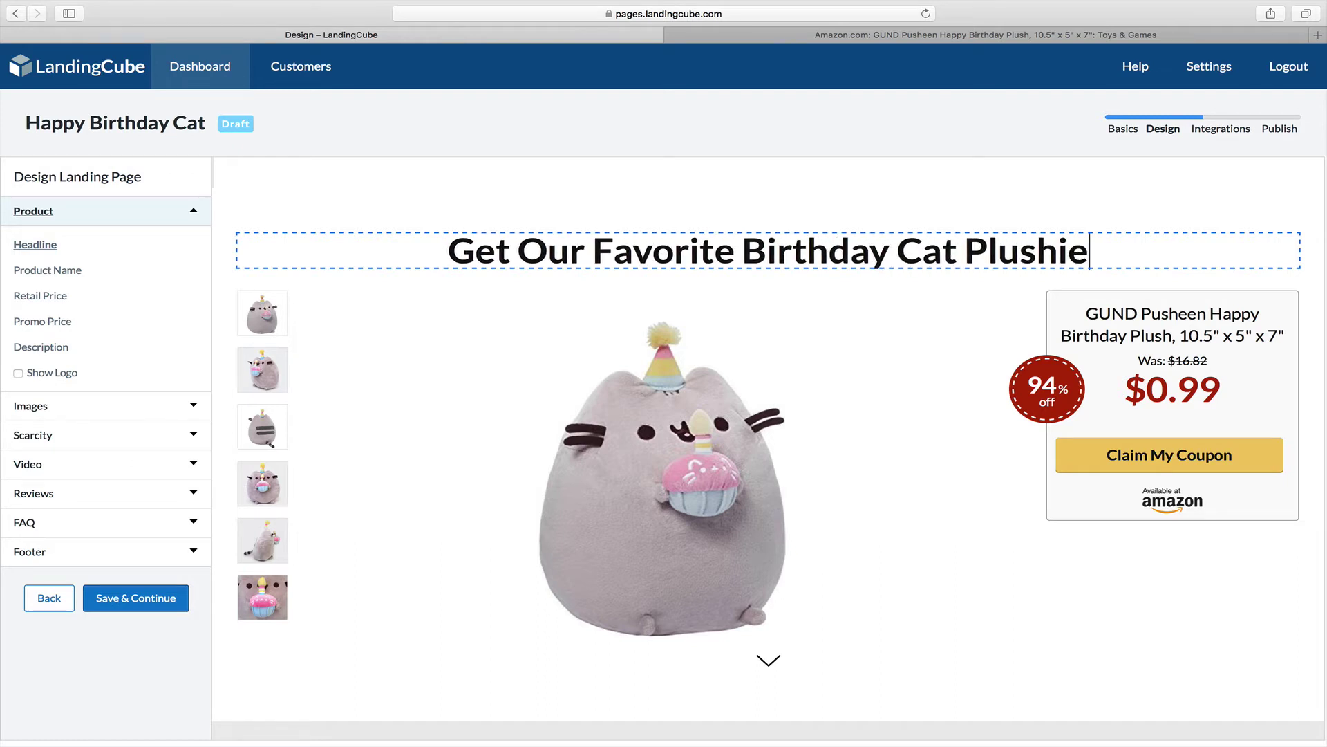
{"action": "scroll", "coordinate": [917, 561], "scroll_direction": "down", "scroll_amount": 3}
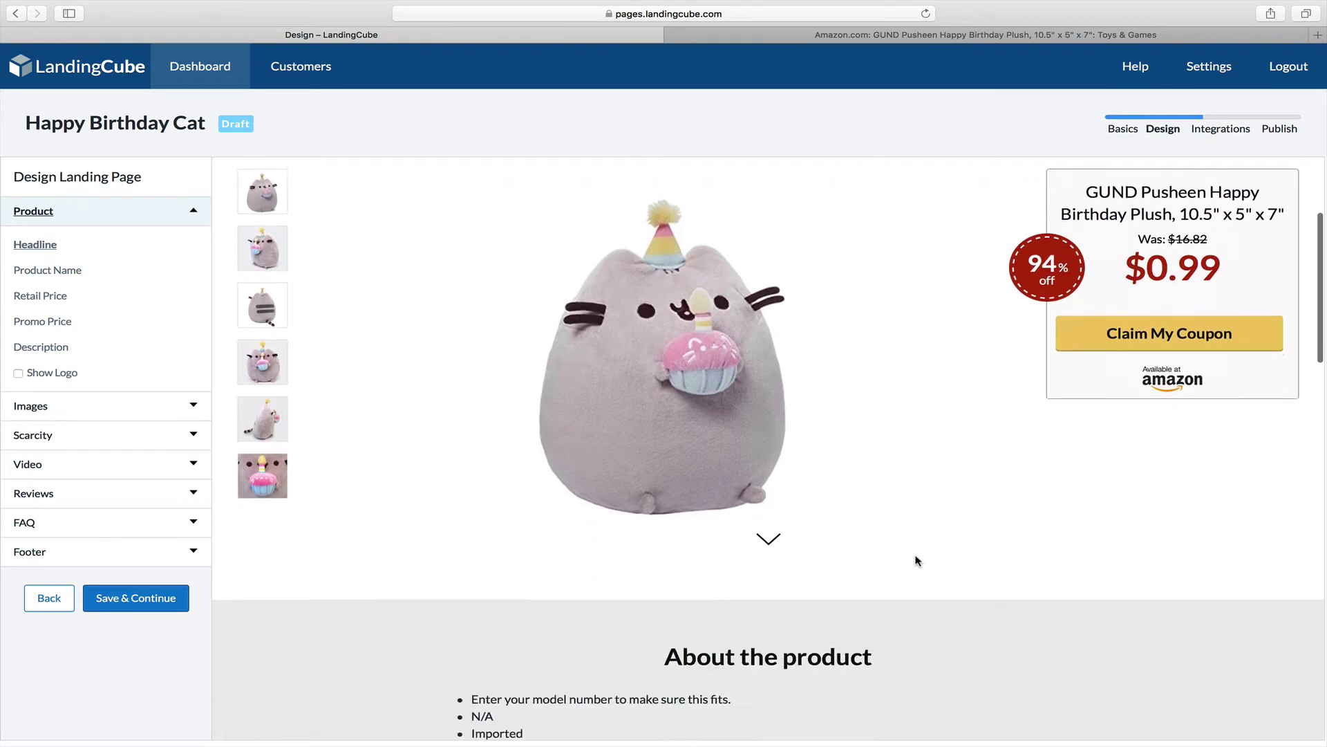
{"action": "scroll", "coordinate": [918, 561], "scroll_direction": "down", "scroll_amount": 3}
{"action": "scroll", "coordinate": [917, 561], "scroll_direction": "down", "scroll_amount": 4}
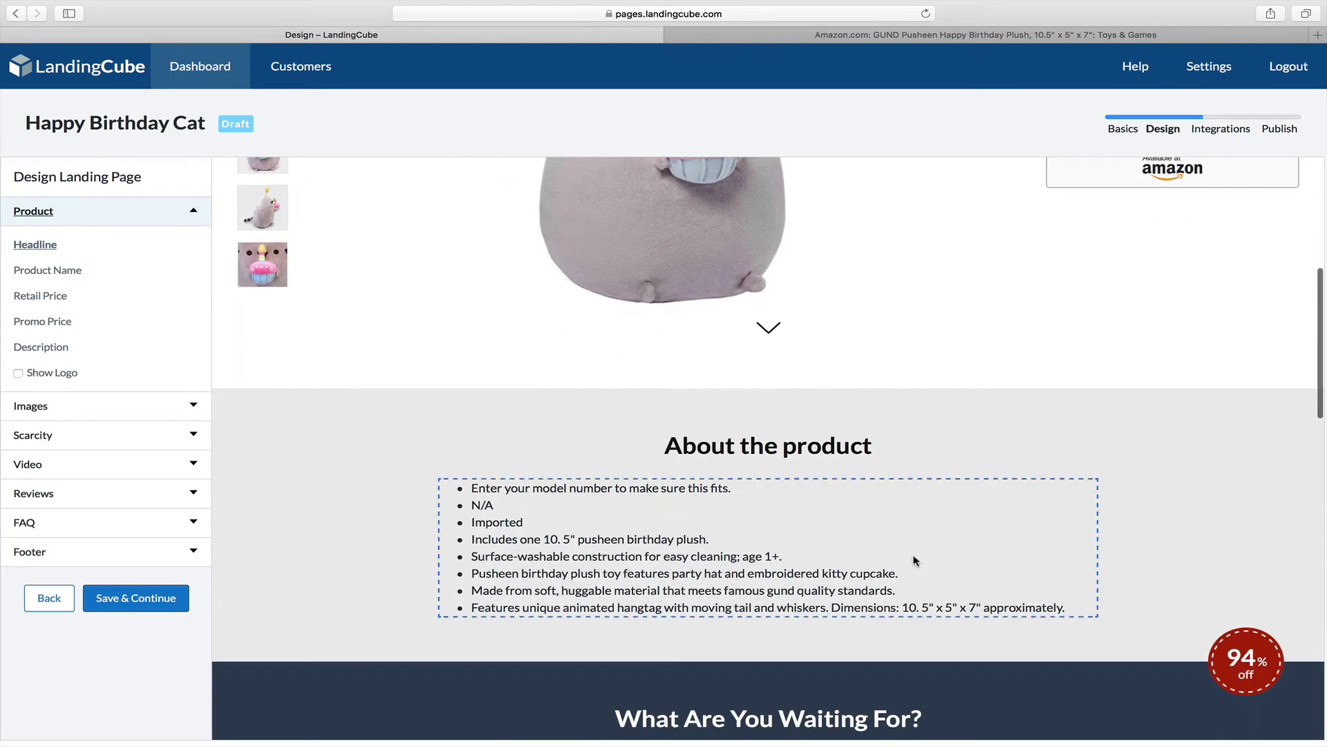
Delete the N/A and Imported bullets from About the product, then save the design.
{"action": "left_click", "coordinate": [568, 523]}
{"action": "left_click_drag", "start_coordinate": [534, 524], "coordinate": [457, 503]}
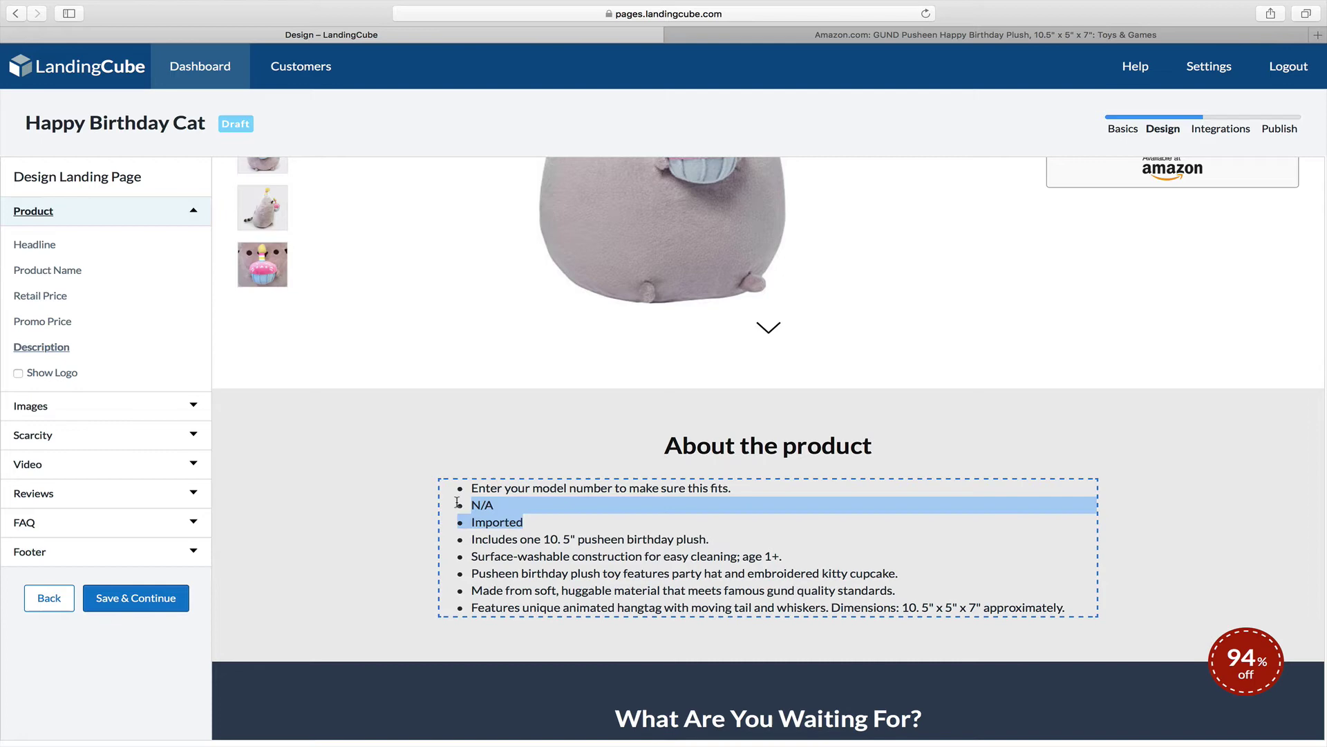
{"action": "key", "text": "BackSpace"}
{"action": "key", "text": "BackSpace"}
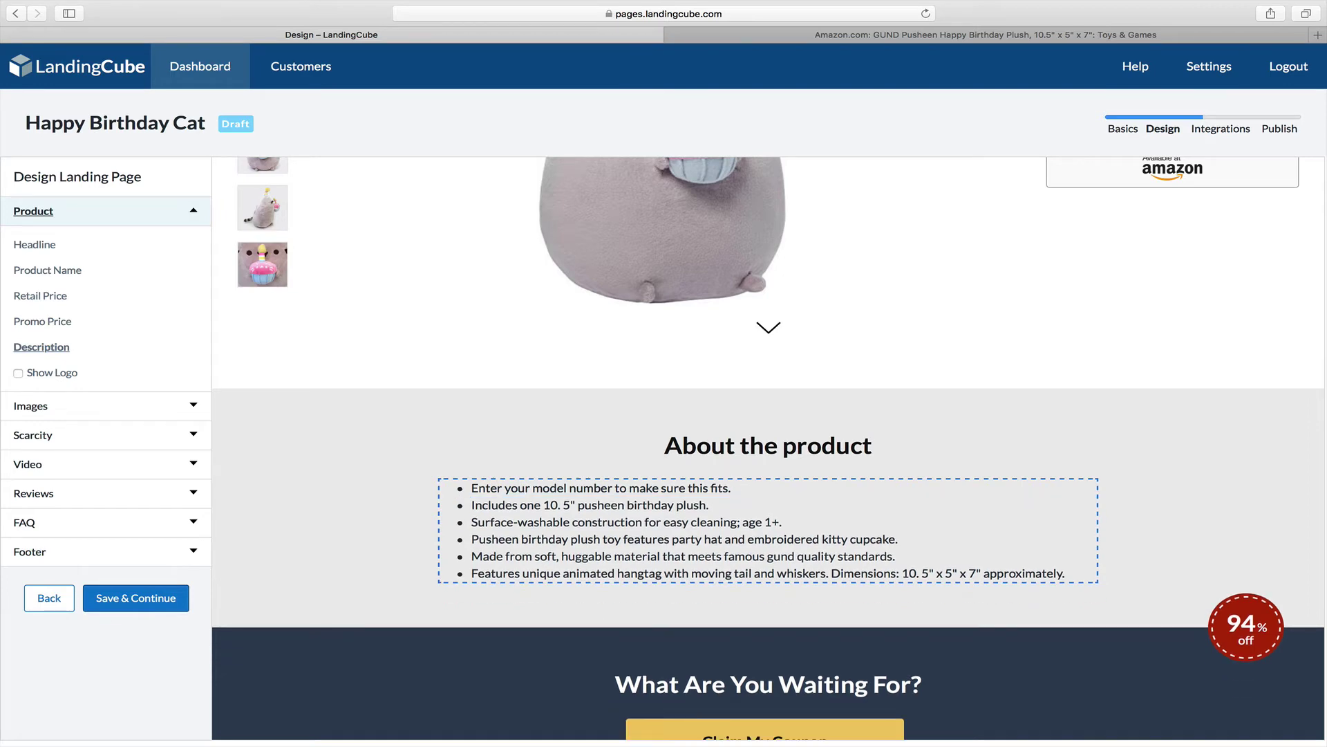
{"action": "scroll", "coordinate": [732, 582], "scroll_direction": "down", "scroll_amount": 5}
{"action": "scroll", "coordinate": [730, 581], "scroll_direction": "down", "scroll_amount": 5}
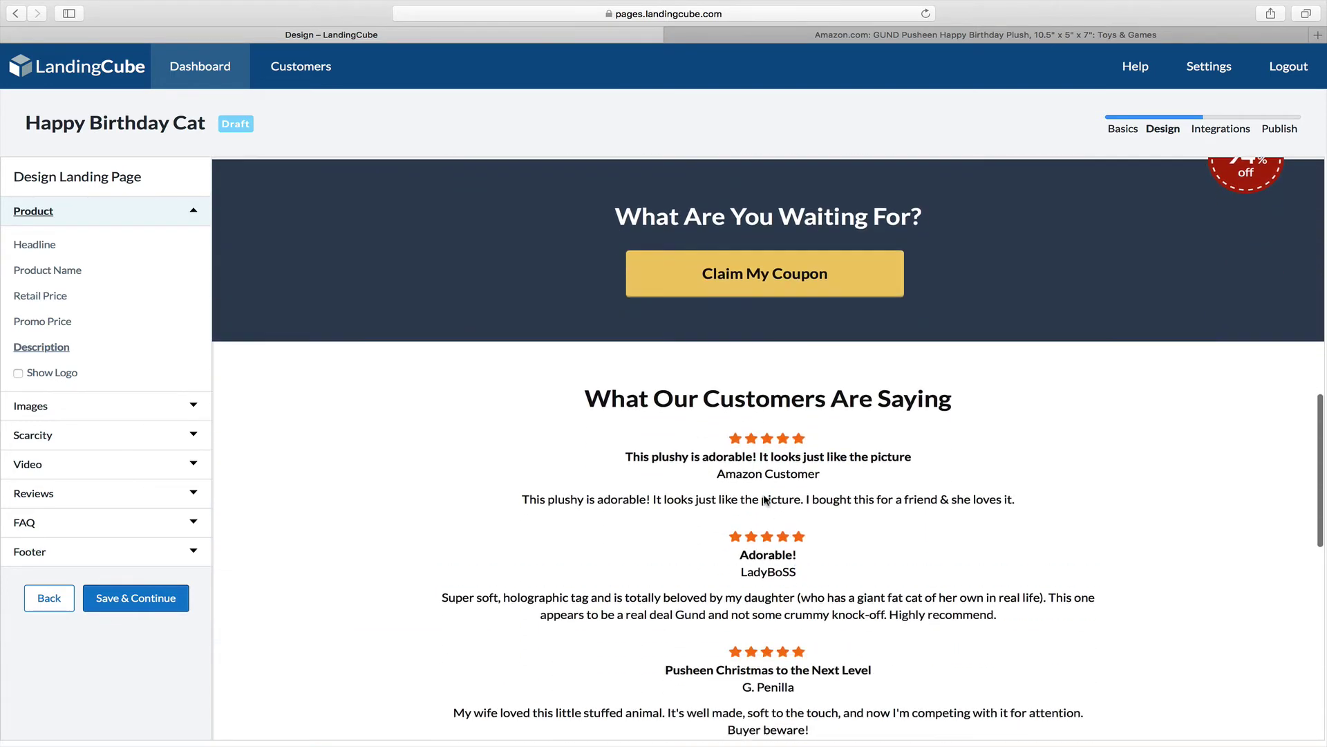
{"action": "scroll", "coordinate": [760, 465], "scroll_direction": "down", "scroll_amount": 5}
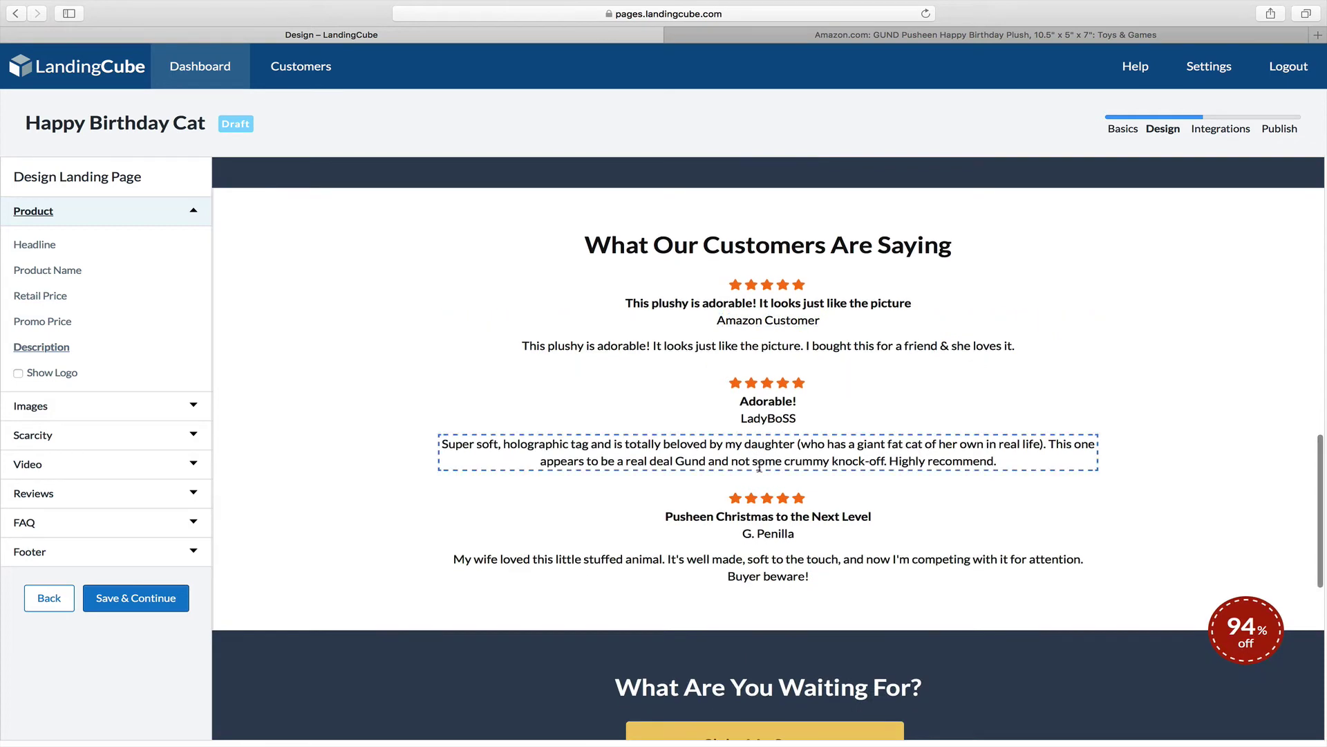
{"action": "scroll", "coordinate": [821, 541], "scroll_direction": "down", "scroll_amount": 5}
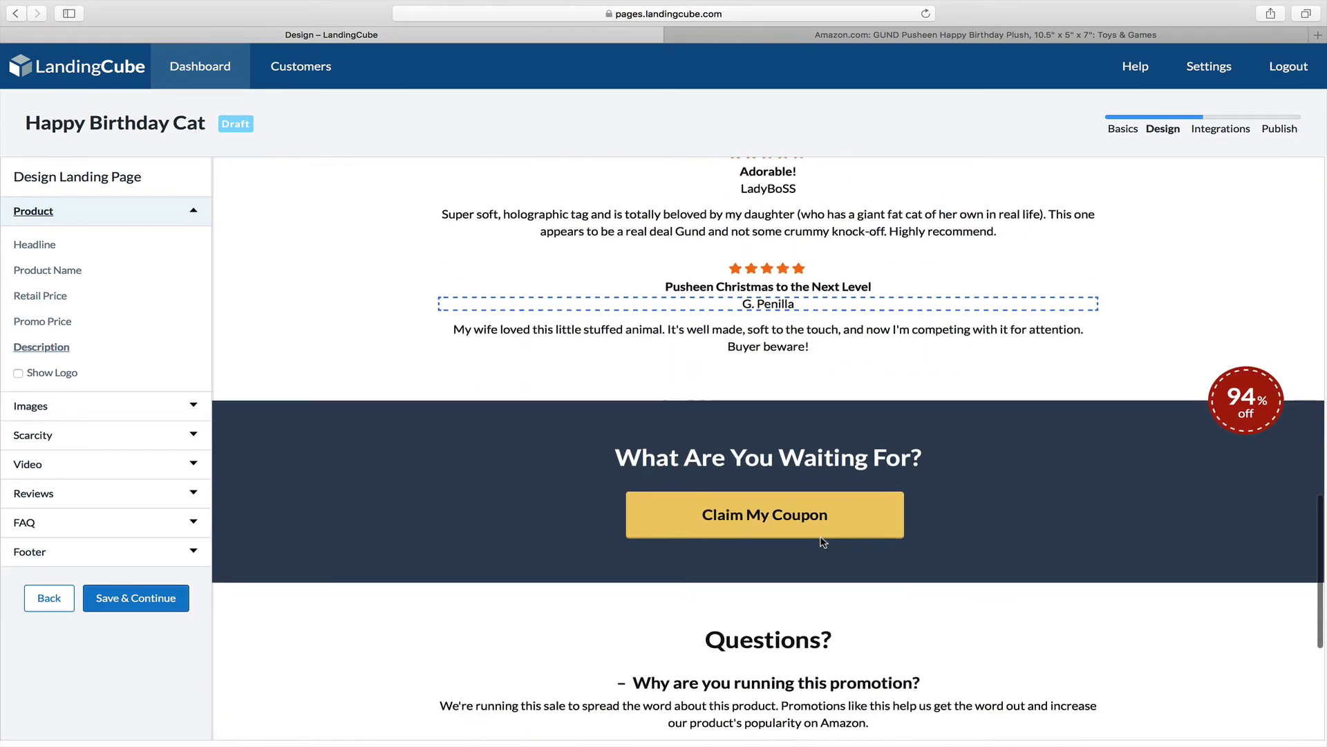
{"action": "scroll", "coordinate": [822, 541], "scroll_direction": "down", "scroll_amount": 3}
{"action": "scroll", "coordinate": [822, 540], "scroll_direction": "down", "scroll_amount": 3}
{"action": "scroll", "coordinate": [822, 541], "scroll_direction": "down", "scroll_amount": 2}
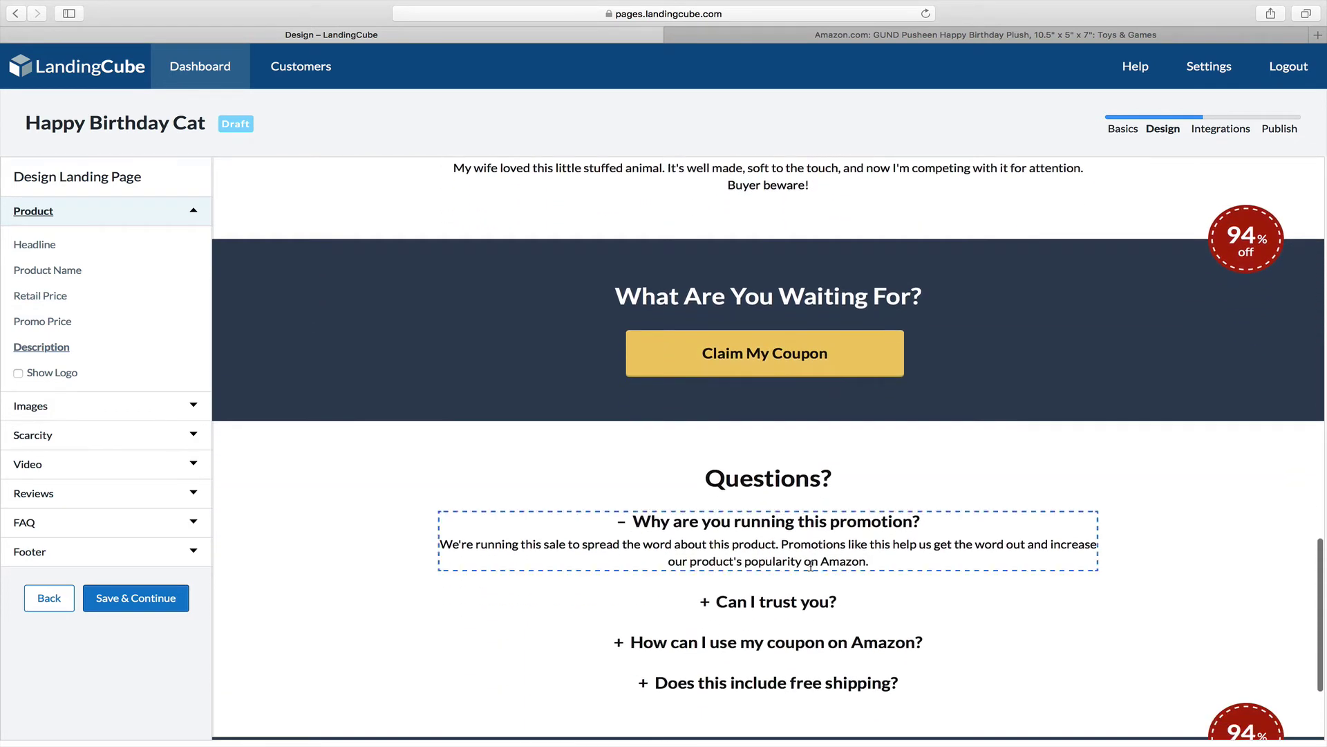
{"action": "scroll", "coordinate": [864, 404], "scroll_direction": "up", "scroll_amount": 5}
{"action": "scroll", "coordinate": [863, 405], "scroll_direction": "up", "scroll_amount": 3}
{"action": "scroll", "coordinate": [863, 405], "scroll_direction": "up", "scroll_amount": 8}
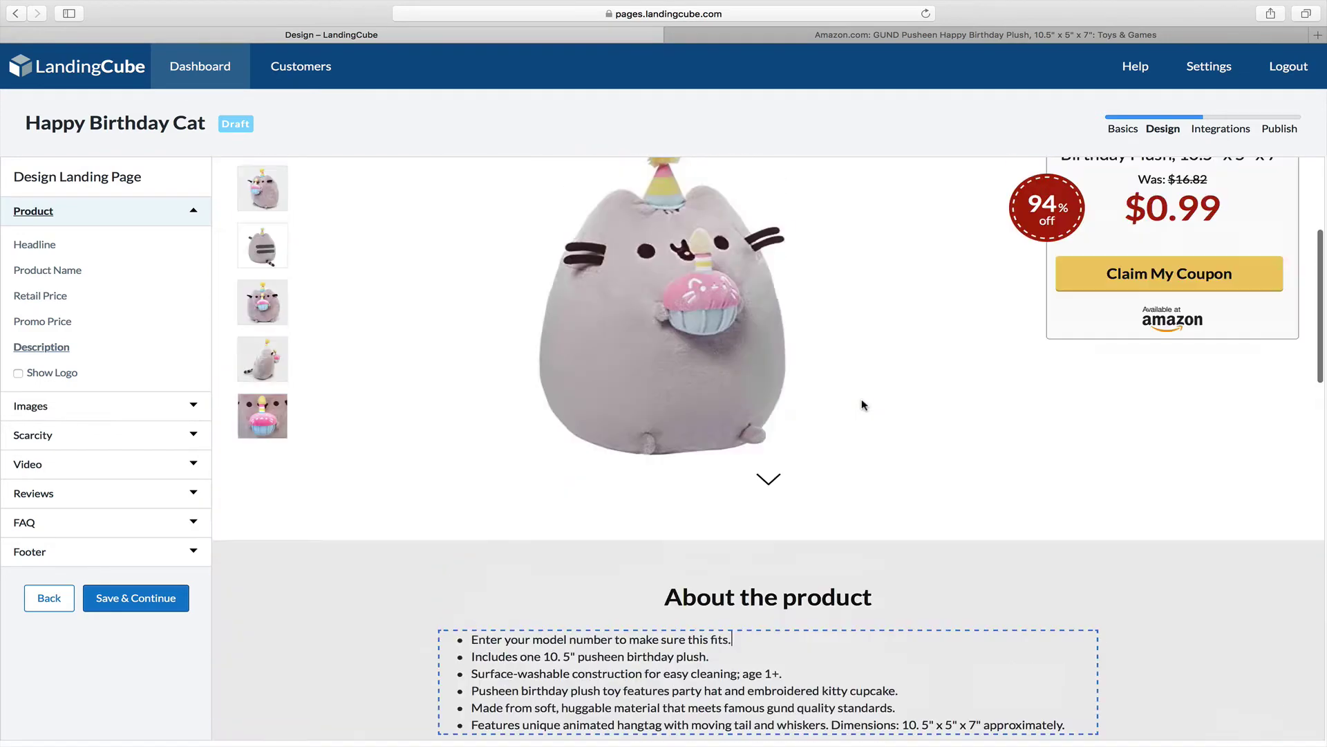
{"action": "scroll", "coordinate": [850, 404], "scroll_direction": "up", "scroll_amount": 5}
{"action": "left_click", "coordinate": [151, 597]}
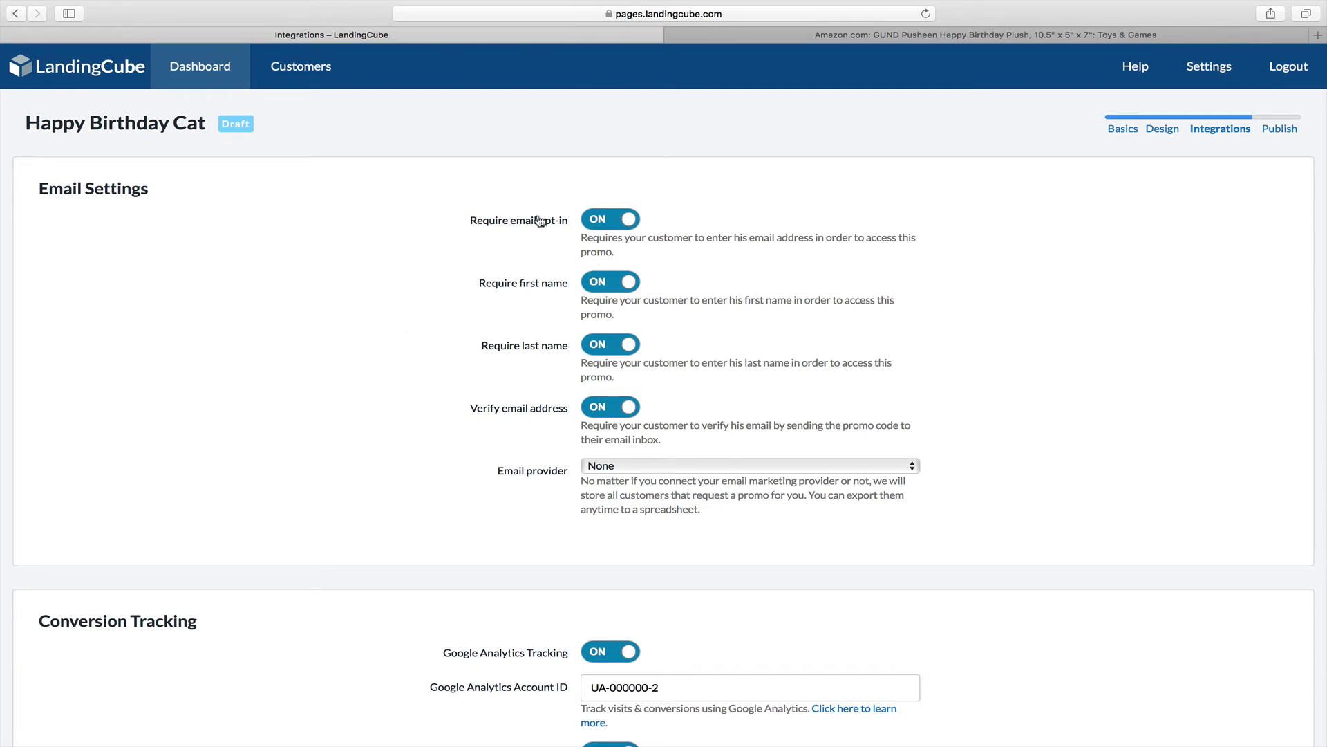
{"action": "scroll", "coordinate": [508, 353], "scroll_direction": "down", "scroll_amount": 3}
Leave the Email provider set to None.
{"action": "left_click", "coordinate": [604, 361]}
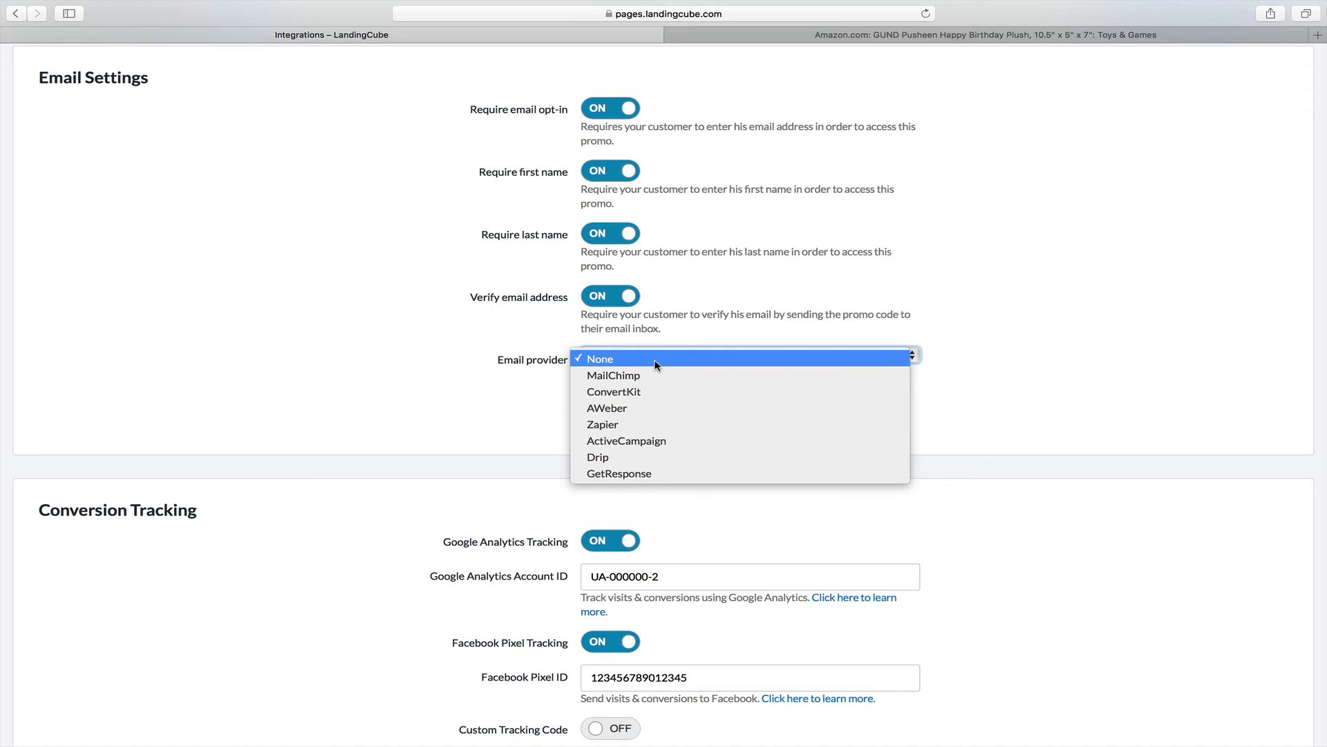
{"action": "left_click", "coordinate": [391, 363]}
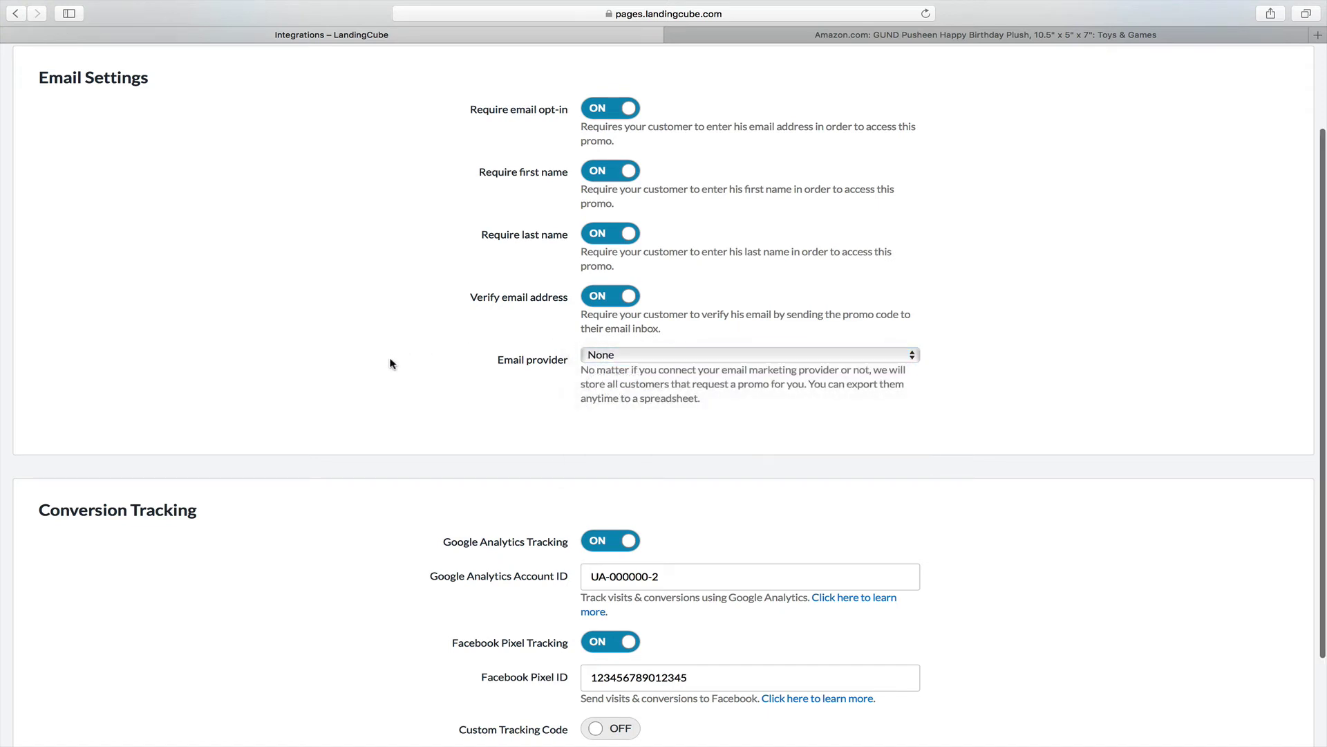
{"action": "scroll", "coordinate": [390, 363], "scroll_direction": "down", "scroll_amount": 3}
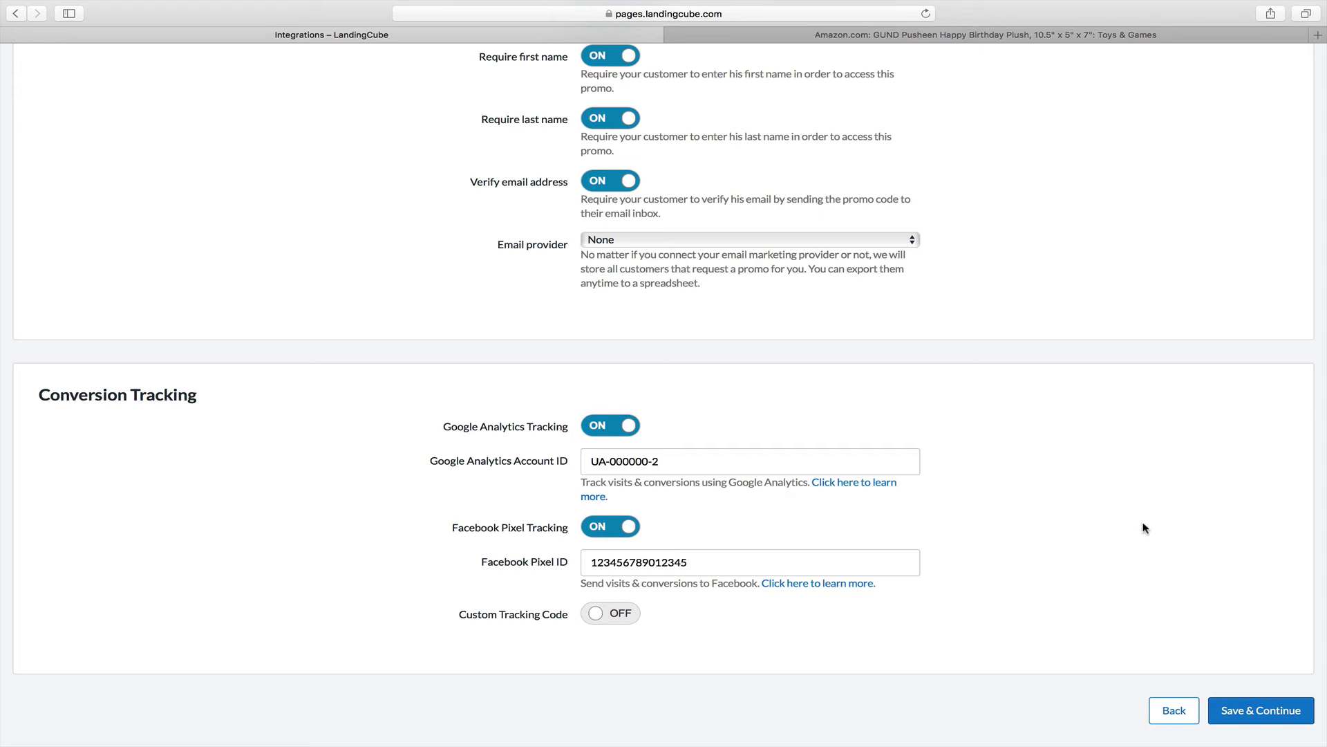
{"action": "scroll", "coordinate": [1145, 529], "scroll_direction": "down", "scroll_amount": 1}
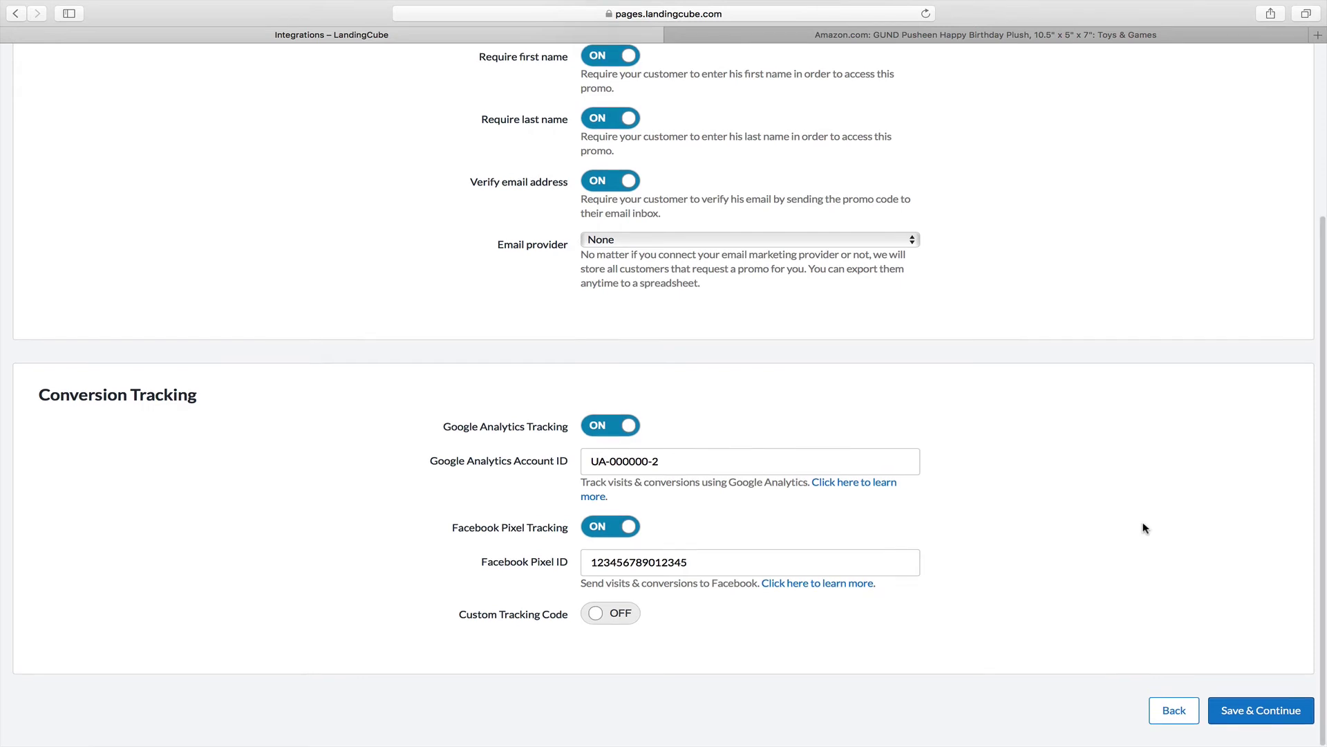
Save the integrations and upload the promo codes text file.
{"action": "left_click", "coordinate": [1253, 712]}
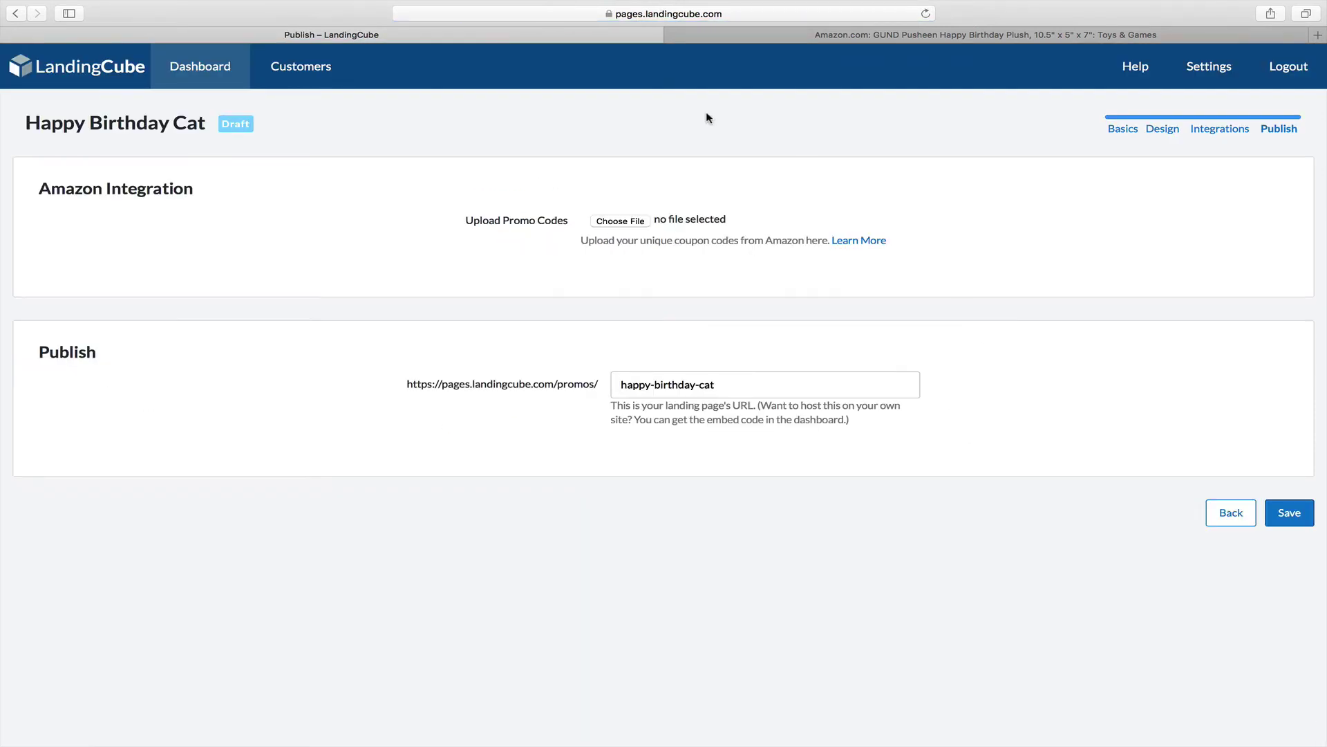
{"action": "left_click", "coordinate": [622, 221]}
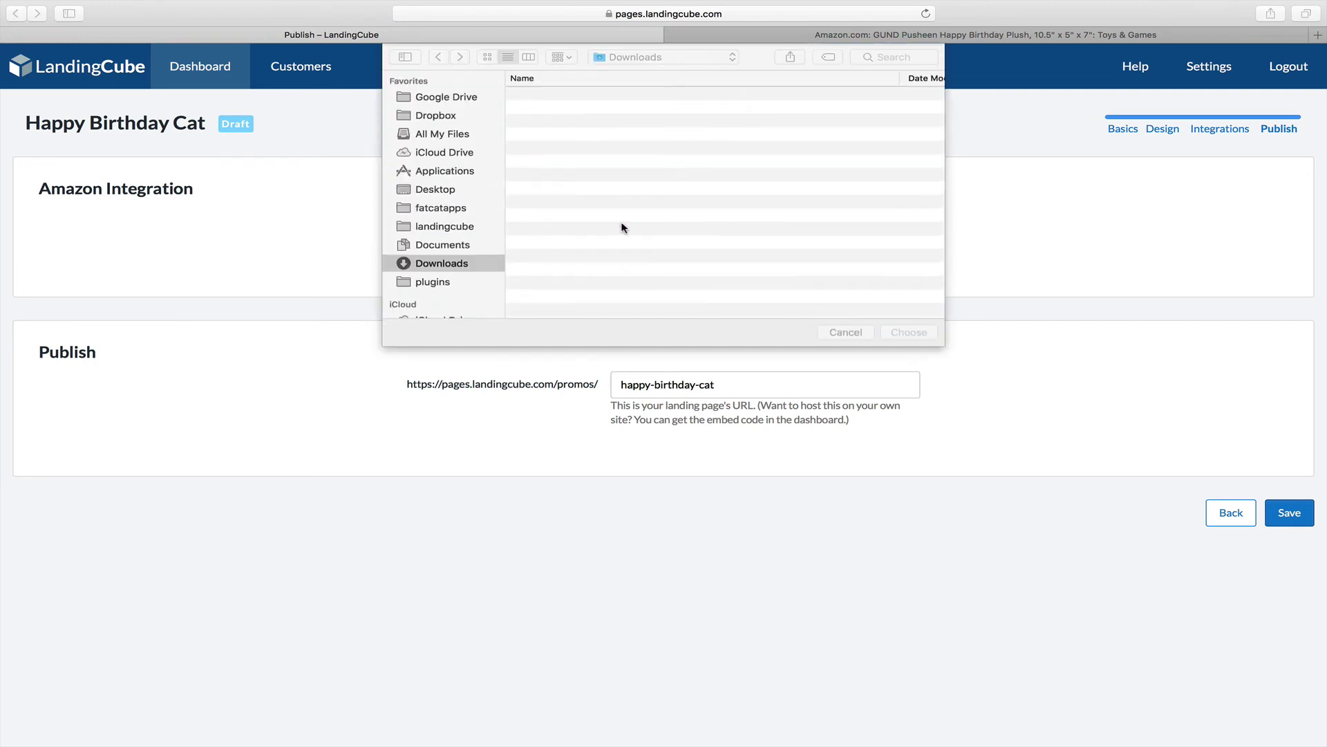
{"action": "left_click", "coordinate": [648, 98]}
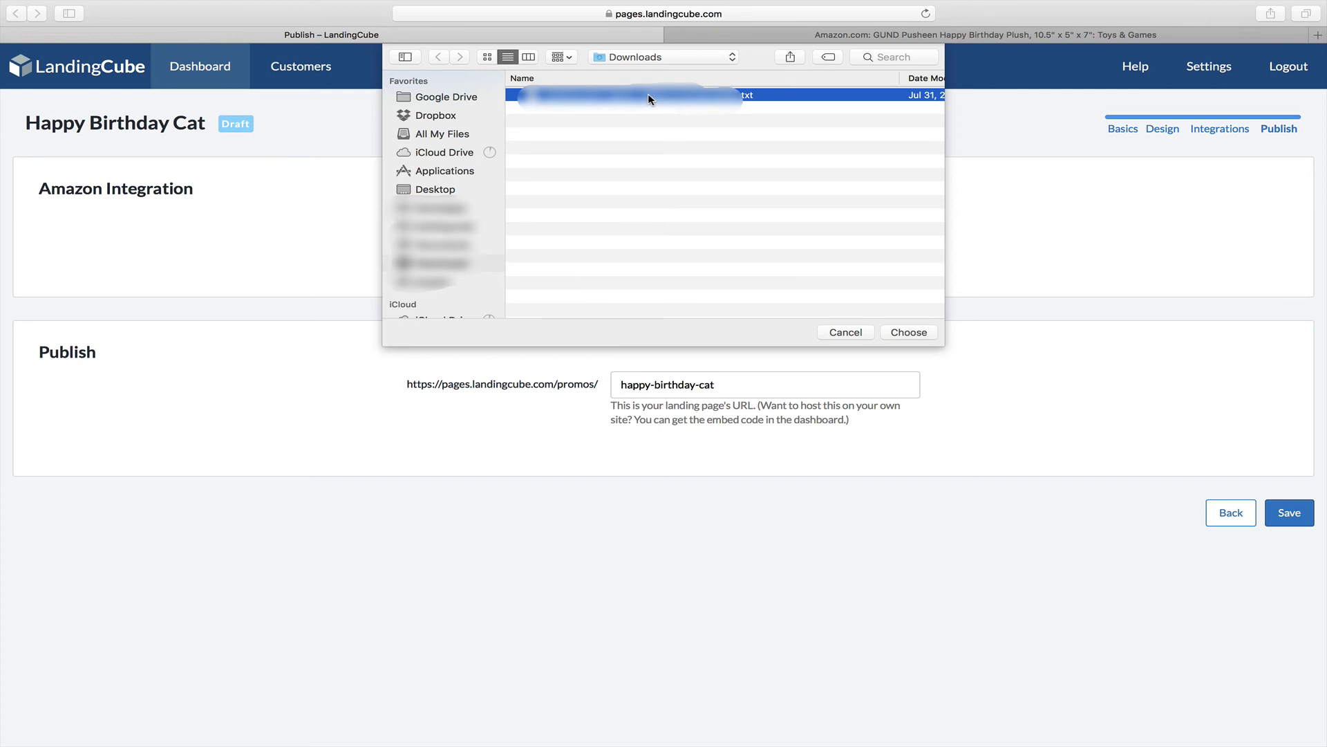
{"action": "double_click", "coordinate": [648, 98]}
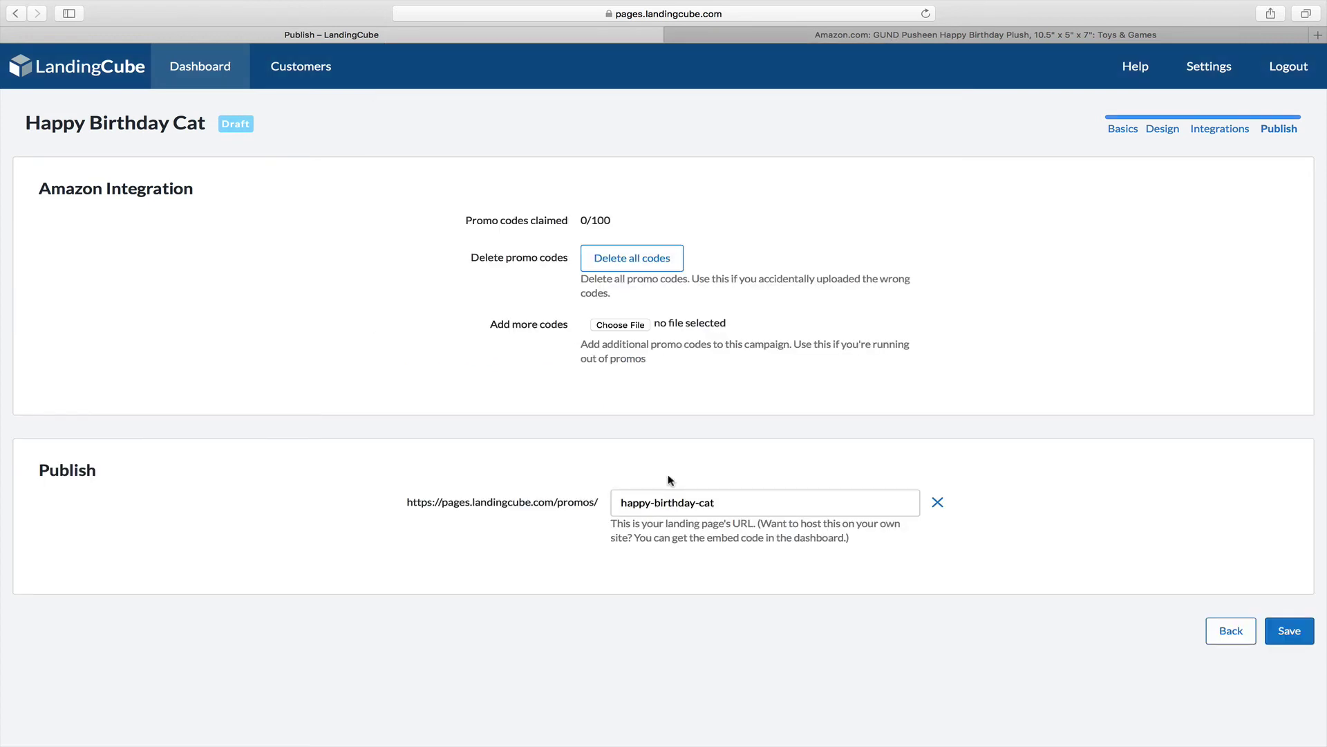
Shorten the page address to birthday-cat and publish the campaign.
{"action": "double_click", "coordinate": [634, 502]}
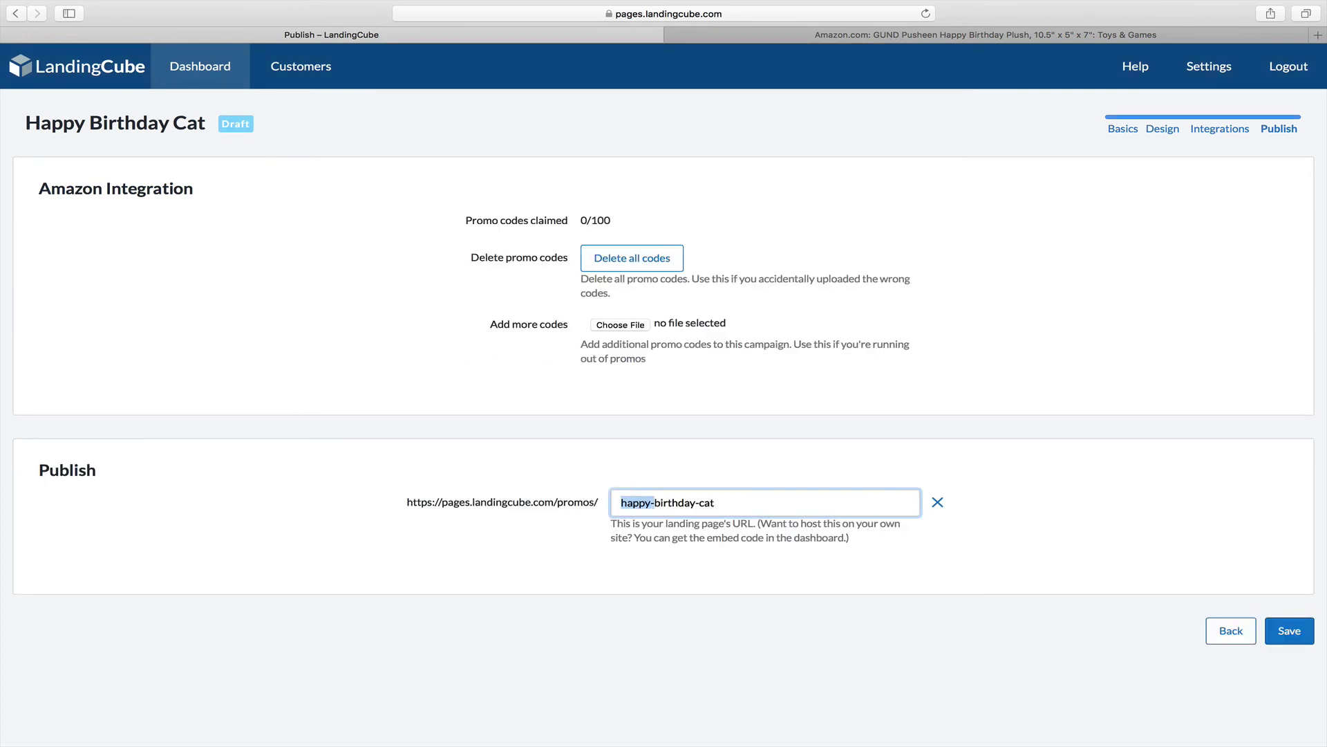
{"action": "key", "text": "BackSpace"}
{"action": "left_click", "coordinate": [1296, 630]}
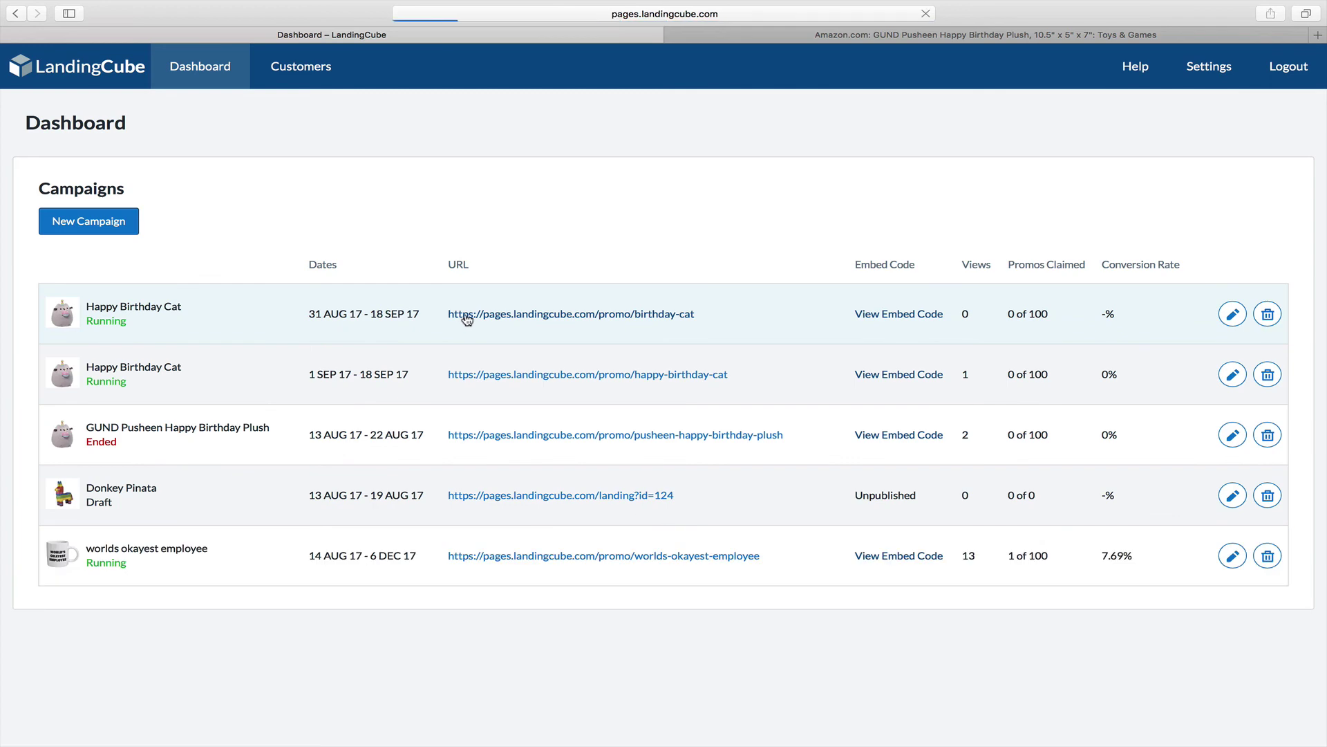
Open the live birthday-cat page, then open and close its Claim My Coupon form.
{"action": "left_click", "coordinate": [467, 315]}
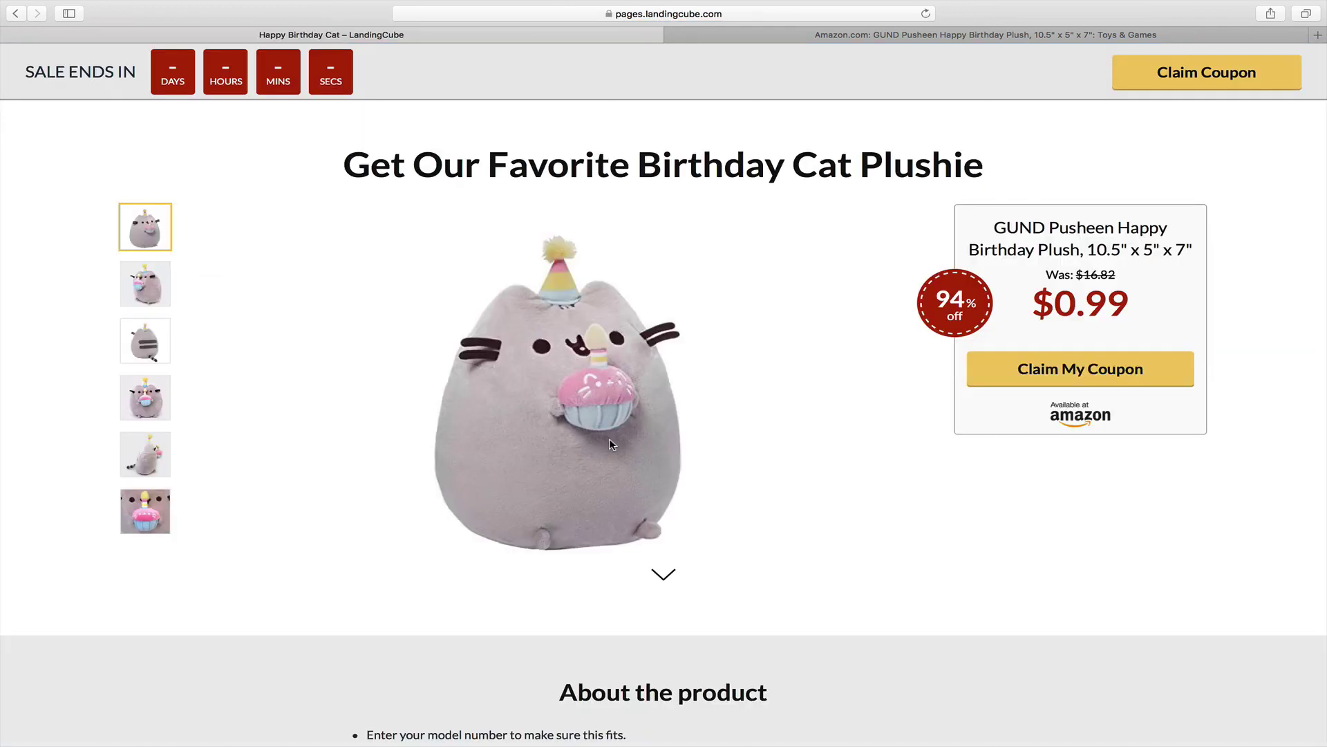
{"action": "scroll", "coordinate": [920, 447], "scroll_direction": "down", "scroll_amount": 5}
{"action": "scroll", "coordinate": [921, 446], "scroll_direction": "down", "scroll_amount": 5}
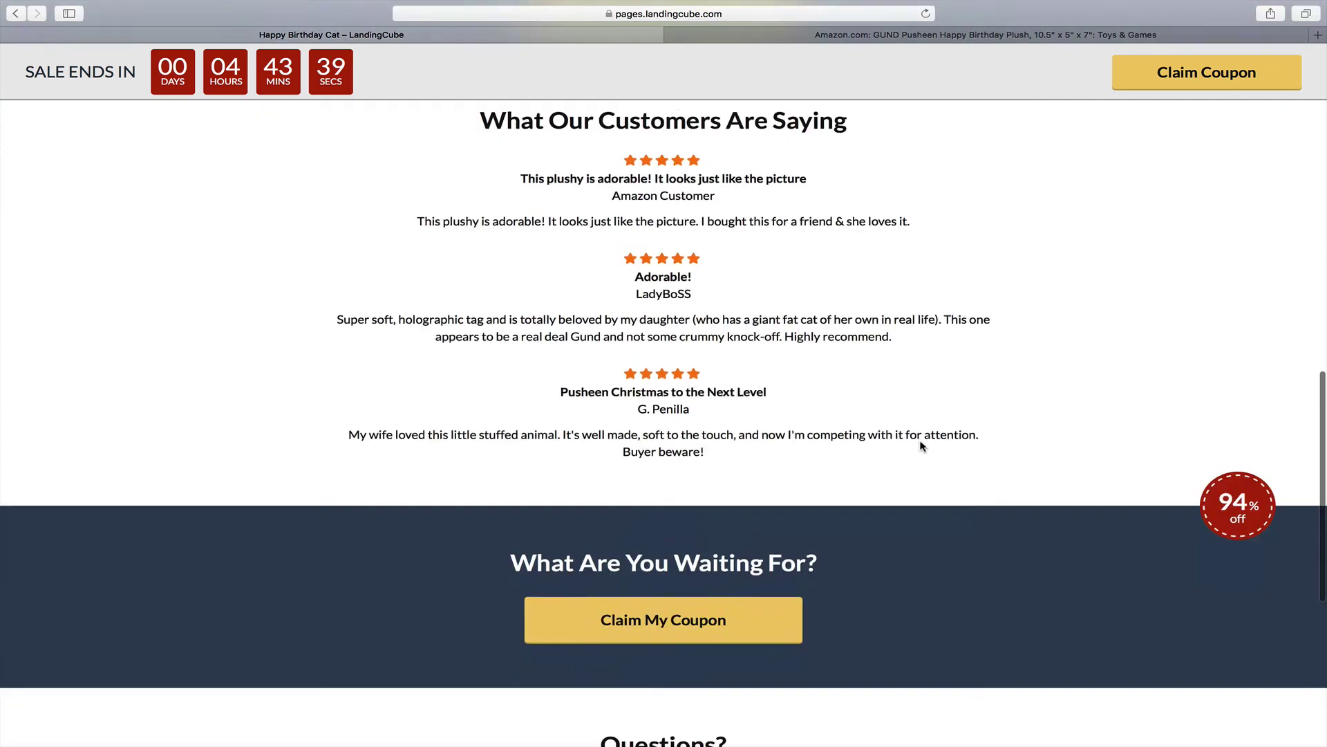
{"action": "scroll", "coordinate": [921, 446], "scroll_direction": "down", "scroll_amount": 4}
{"action": "scroll", "coordinate": [921, 446], "scroll_direction": "up", "scroll_amount": 15}
{"action": "scroll", "coordinate": [919, 443], "scroll_direction": "down", "scroll_amount": 1}
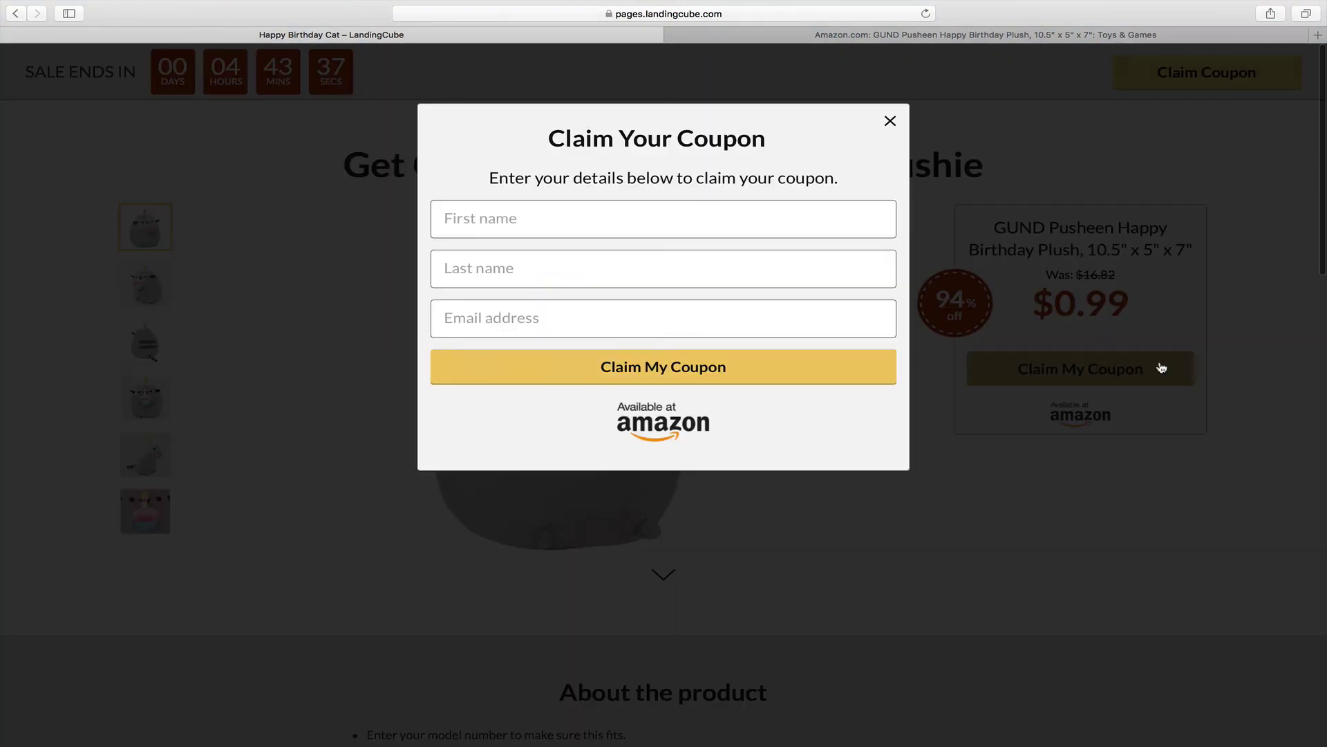
{"action": "left_click", "coordinate": [1162, 371]}
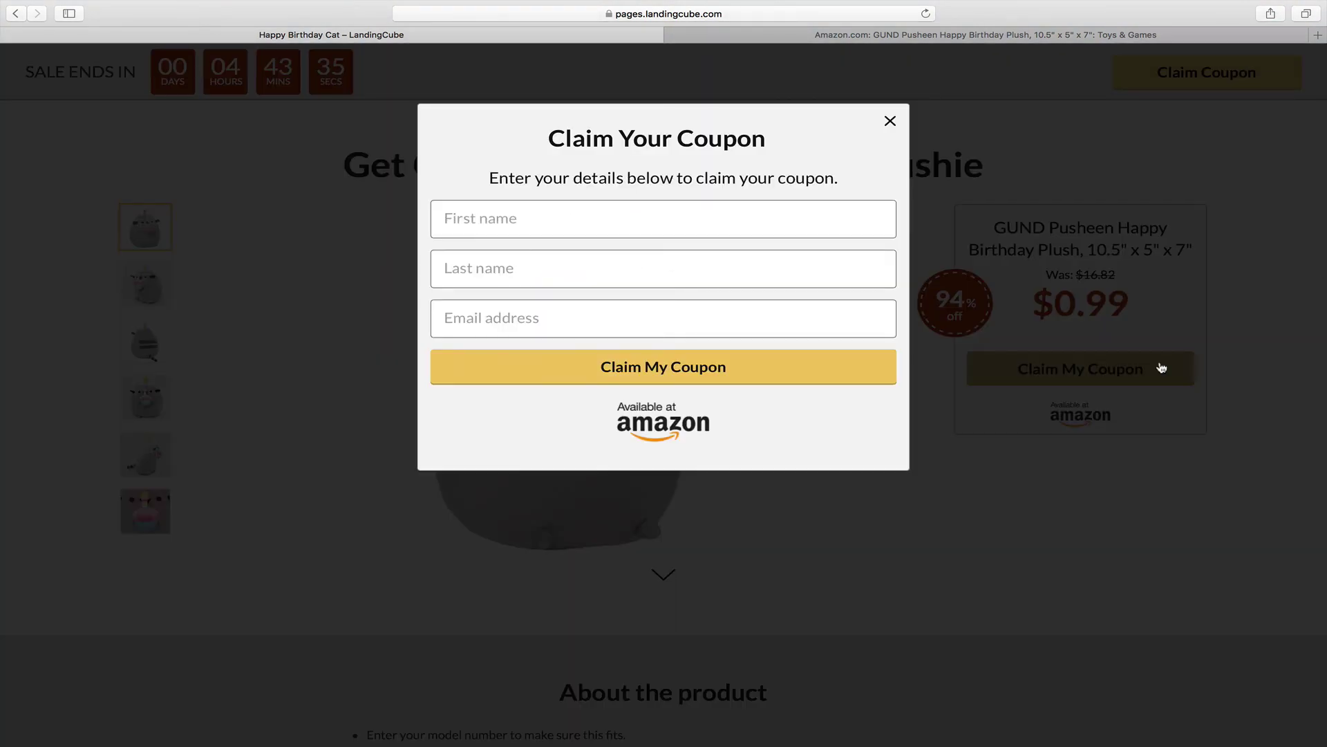
{"action": "left_click", "coordinate": [890, 121]}
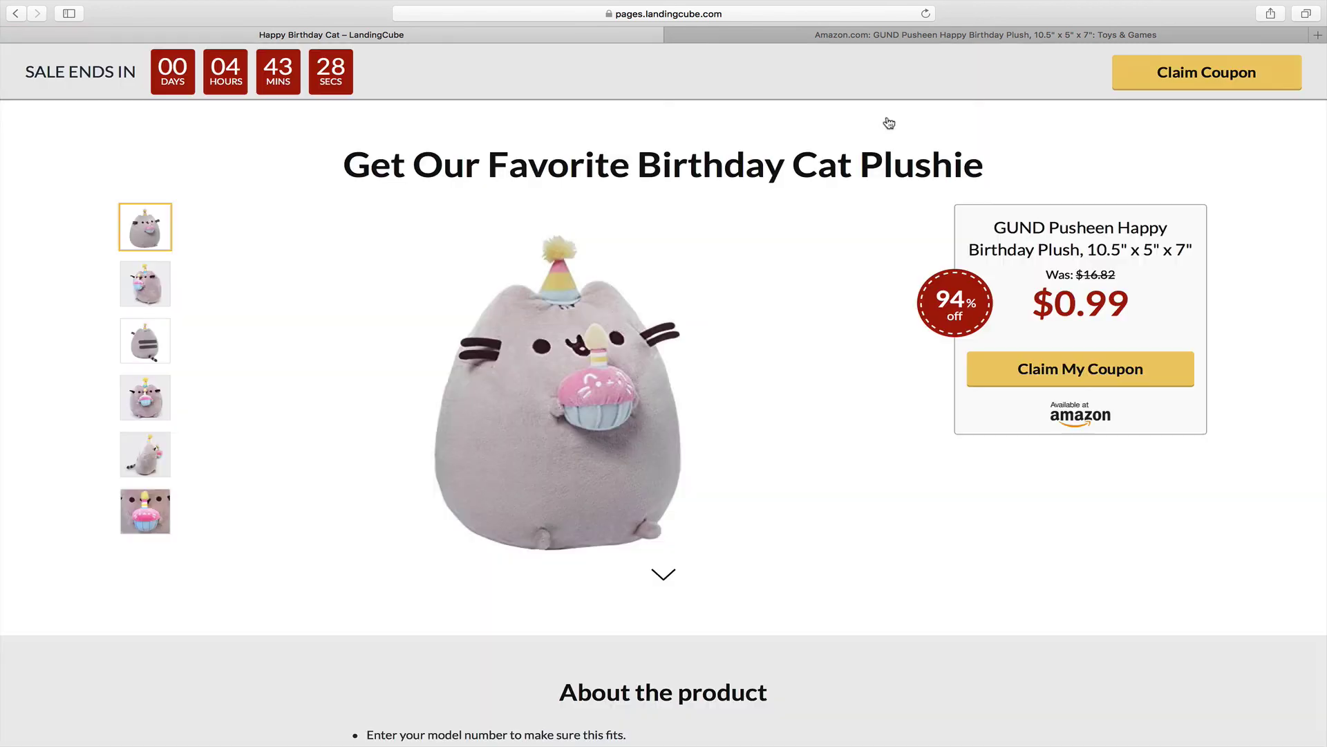
Preview the birthday-cat page in Responsive Design Mode on iPhone 6s Plus, then iPad Pro.
{"action": "left_click", "coordinate": [338, 8]}
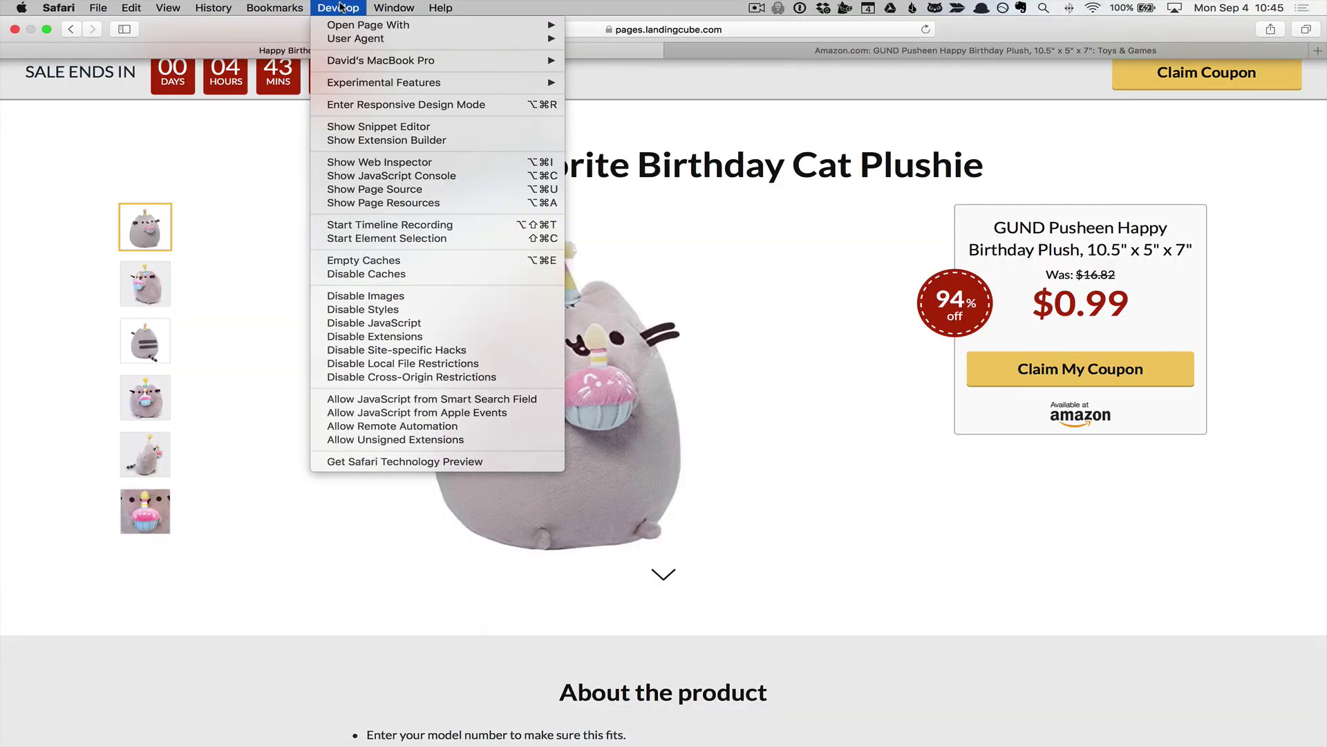
{"action": "left_click", "coordinate": [406, 103]}
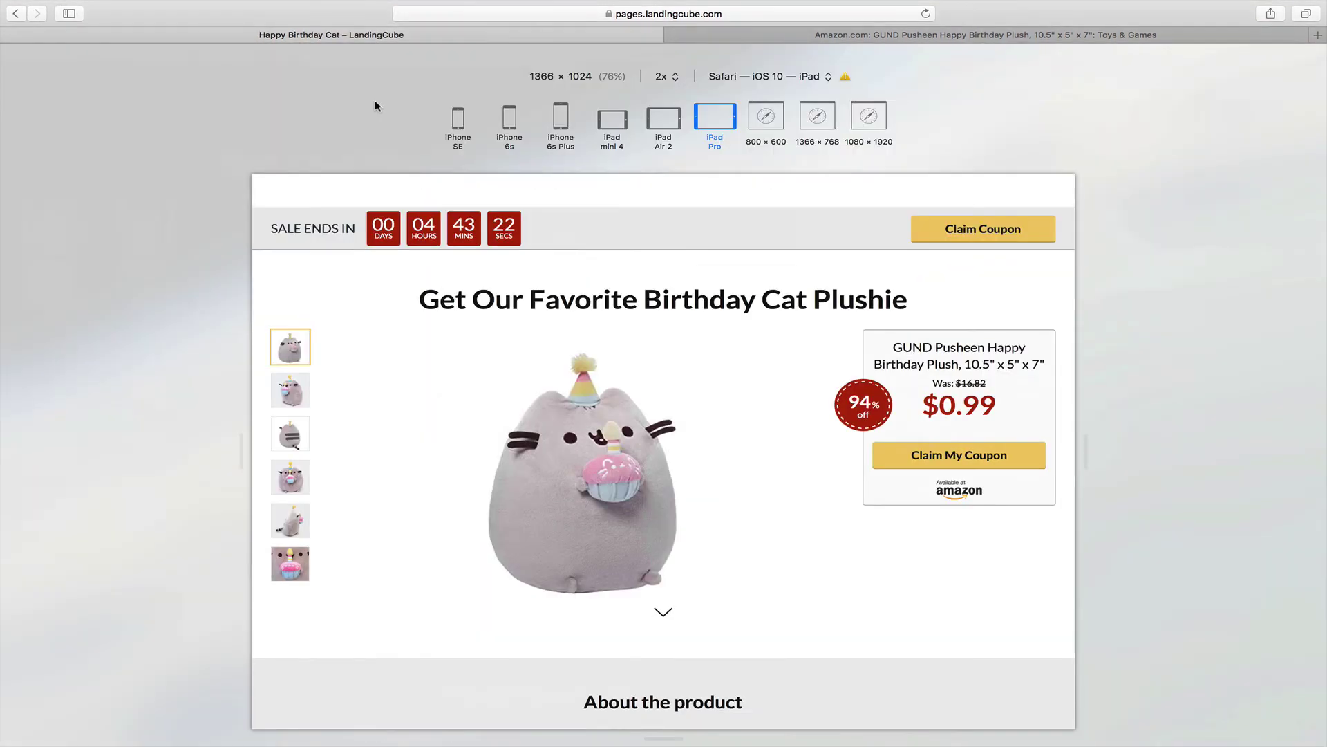
{"action": "left_click", "coordinate": [560, 127]}
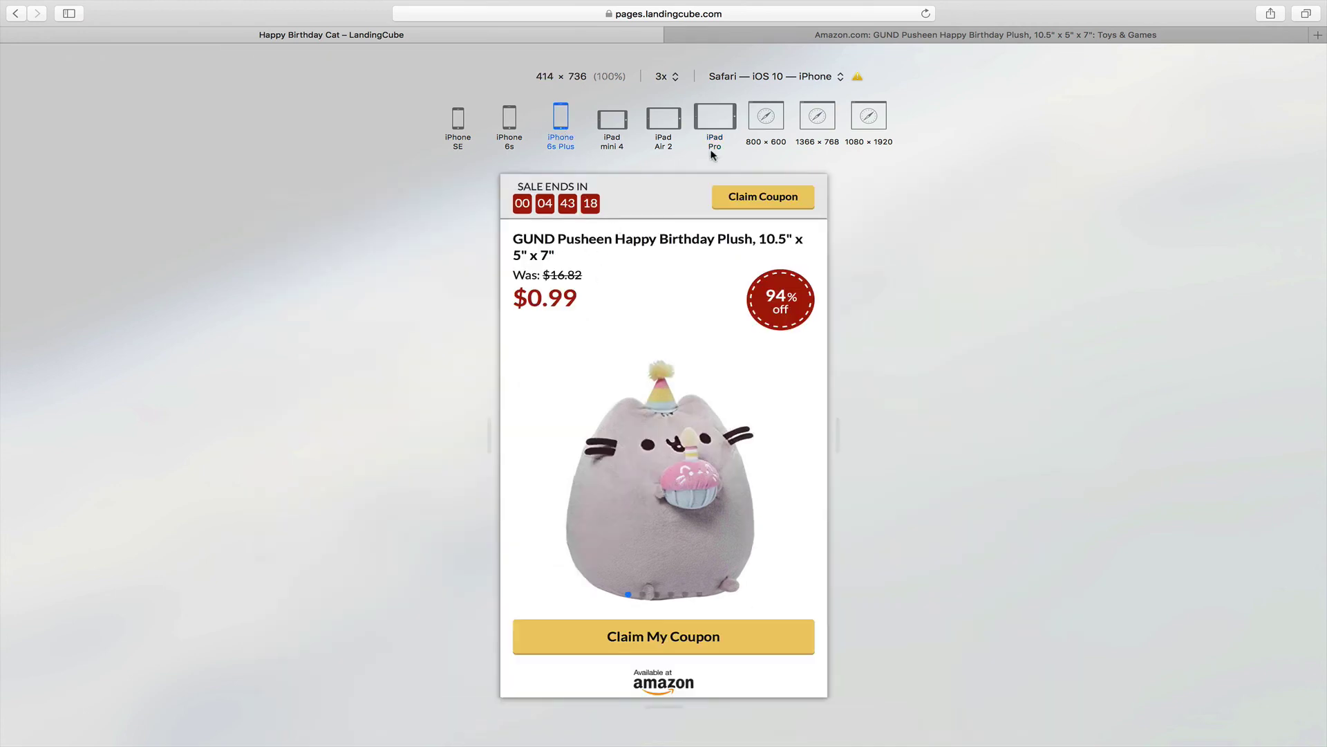
{"action": "left_click", "coordinate": [714, 123]}
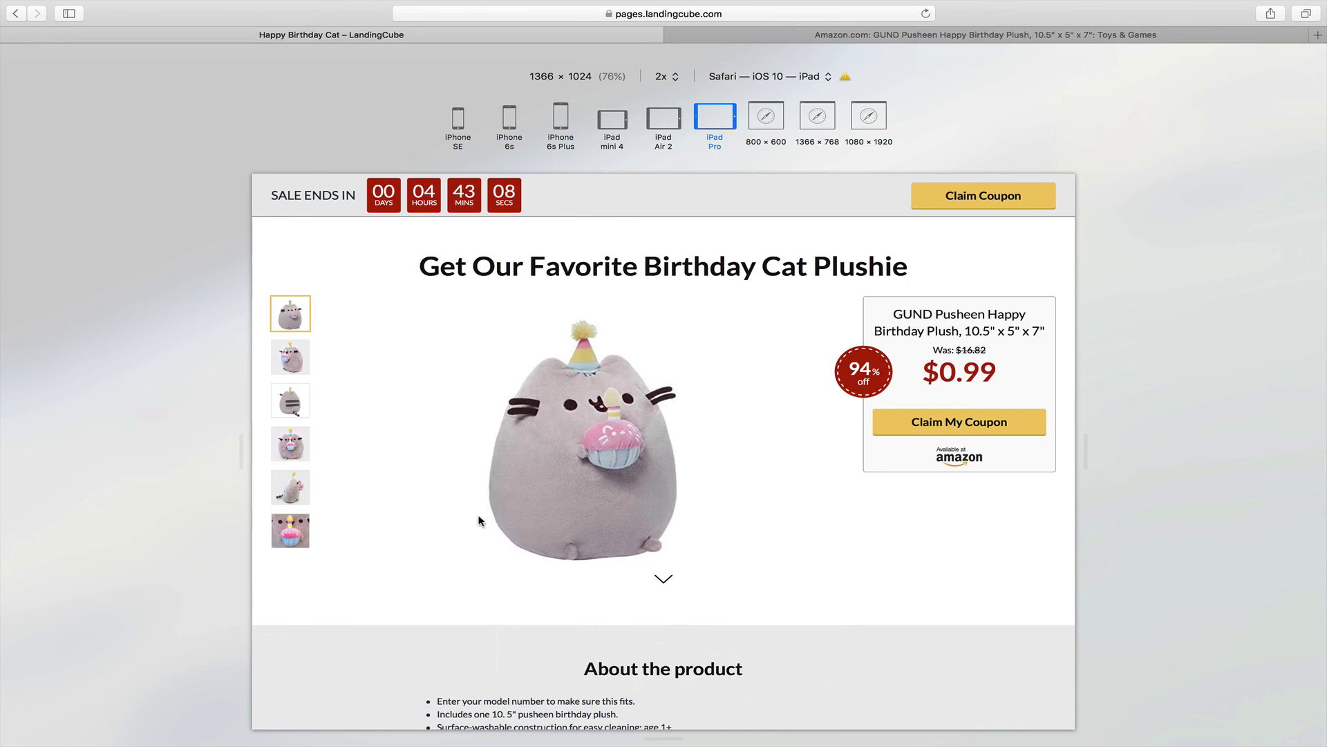